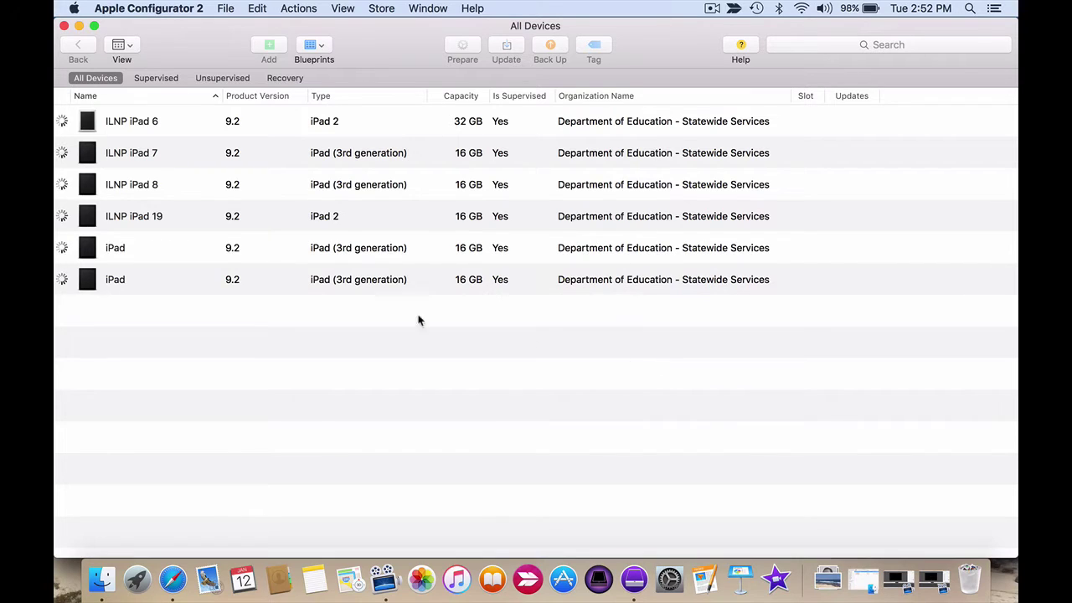
Show the connected devices as a collection of thumbnails and return to the list view.
left_click(126, 49)
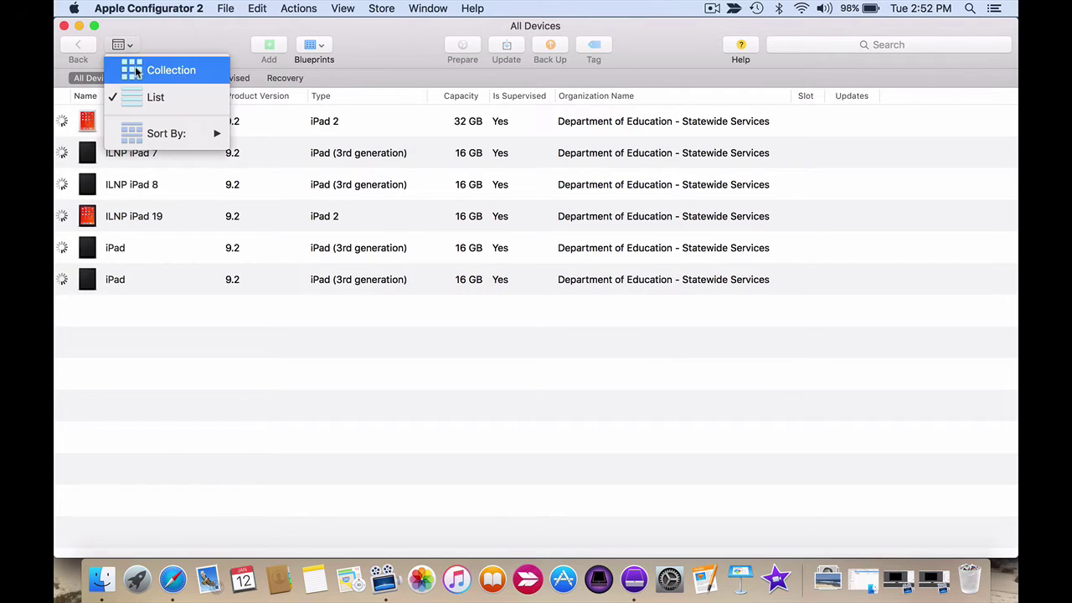
left_click(136, 71)
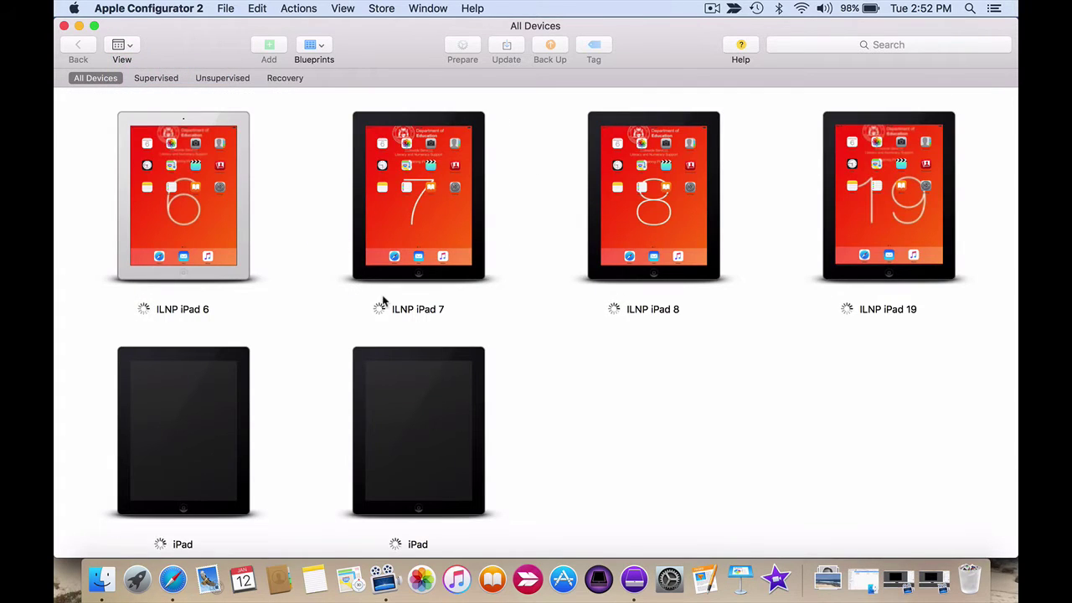
left_click(120, 44)
left_click(134, 97)
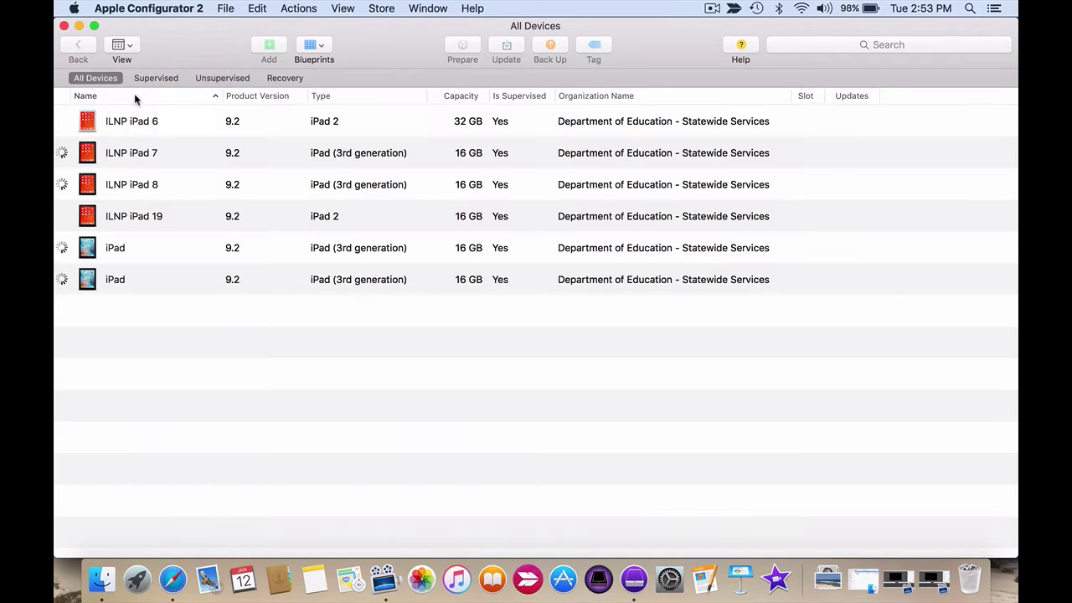
Examine the device list row by row, checking each iPad's name, supervision status and organization.
left_click(232, 126)
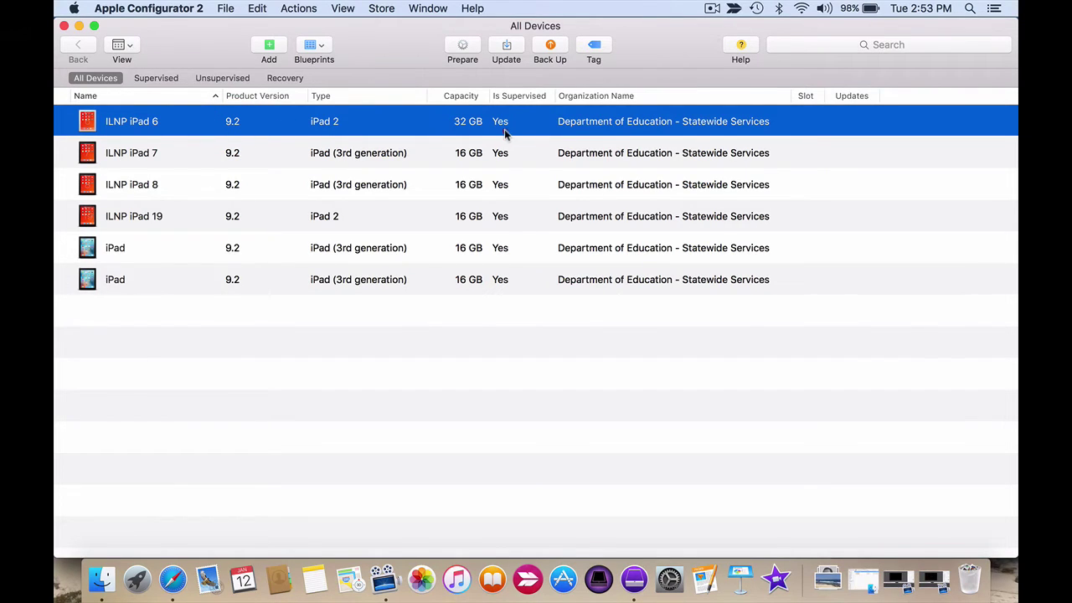
left_click(626, 130)
left_click(429, 330)
left_click(168, 117)
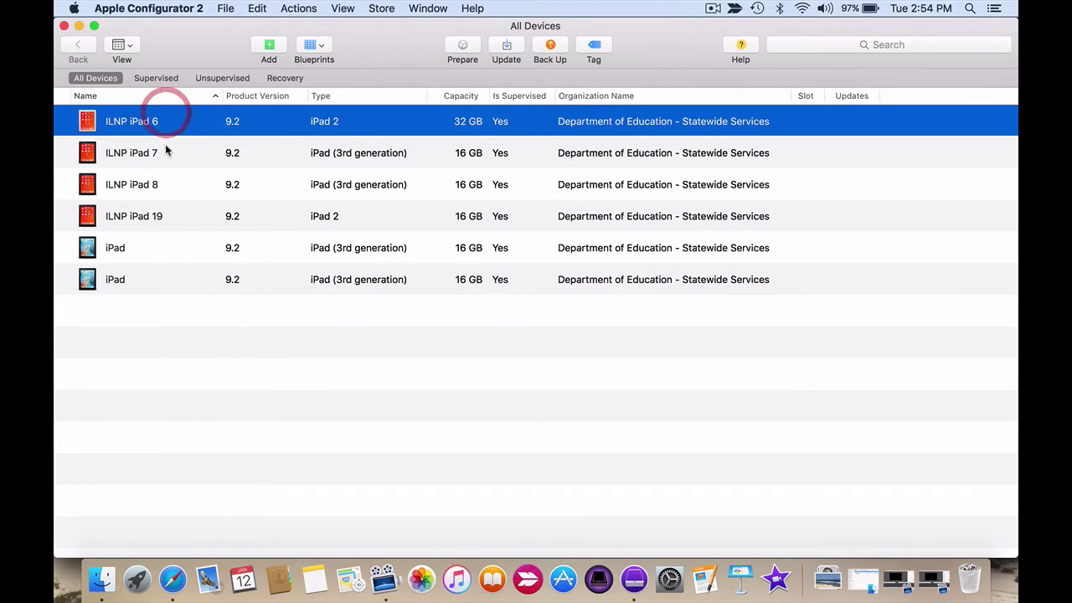
left_click(167, 153)
left_click(172, 184)
left_click(172, 218)
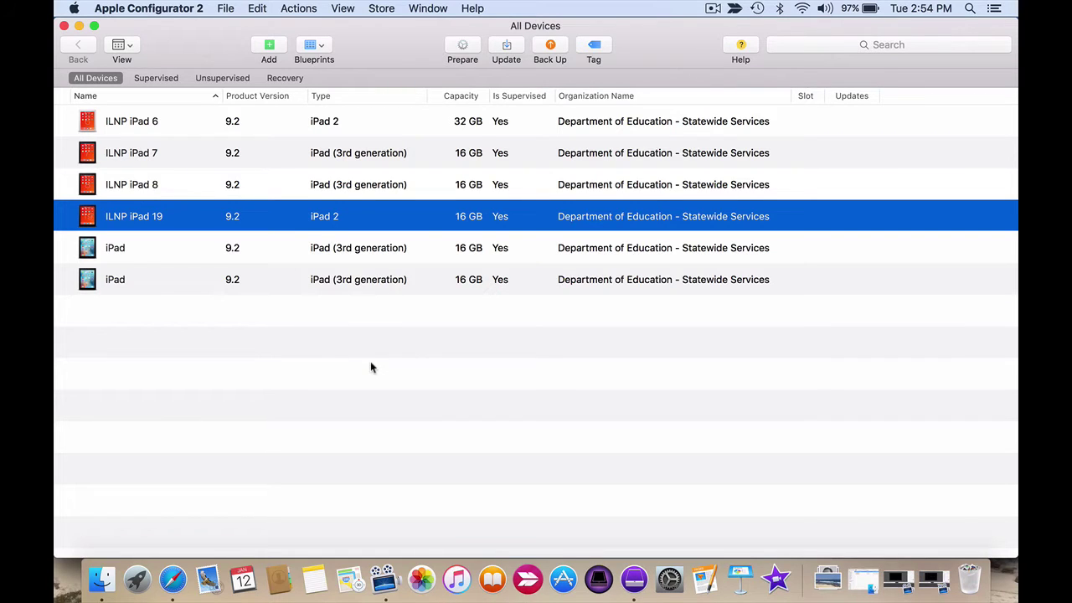
left_click(203, 247)
left_click(194, 282)
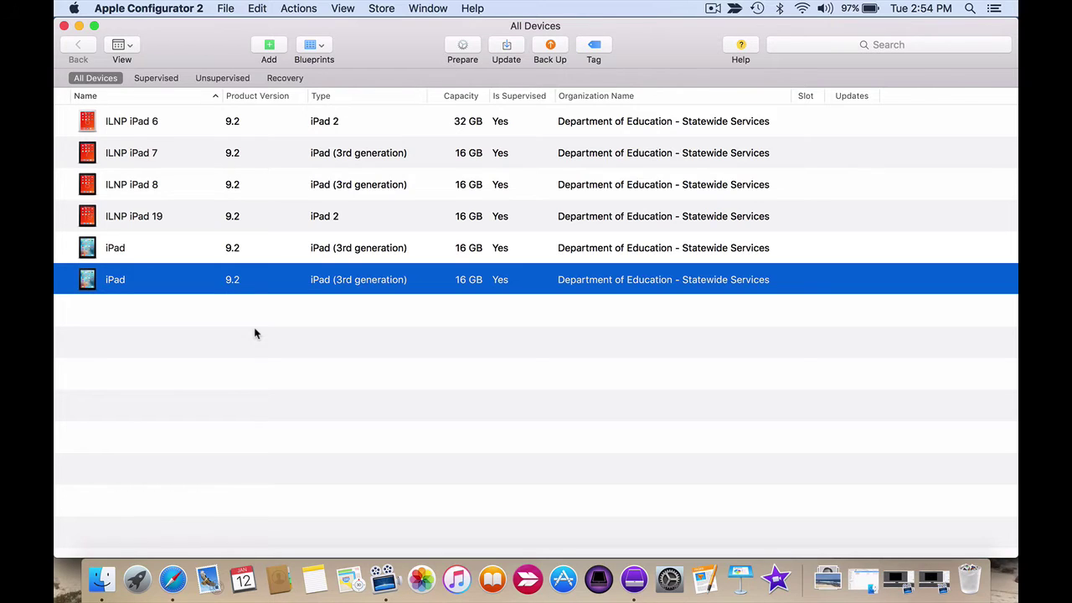
left_click(594, 426)
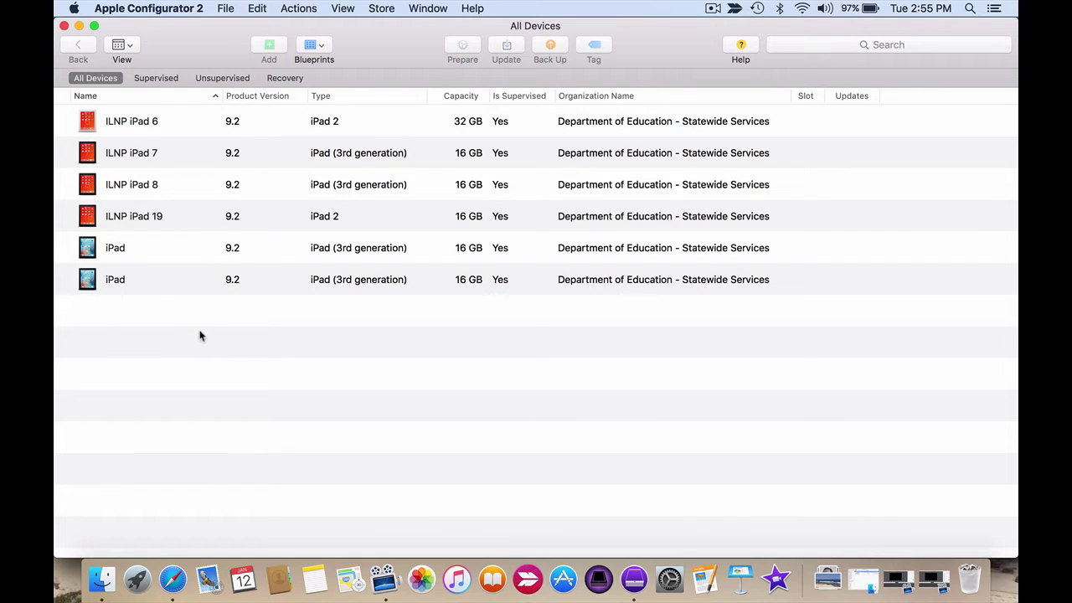
Apply the "ILNP Apps, Profile and Wifi" blueprint to both devices named just "iPad".
key("super")
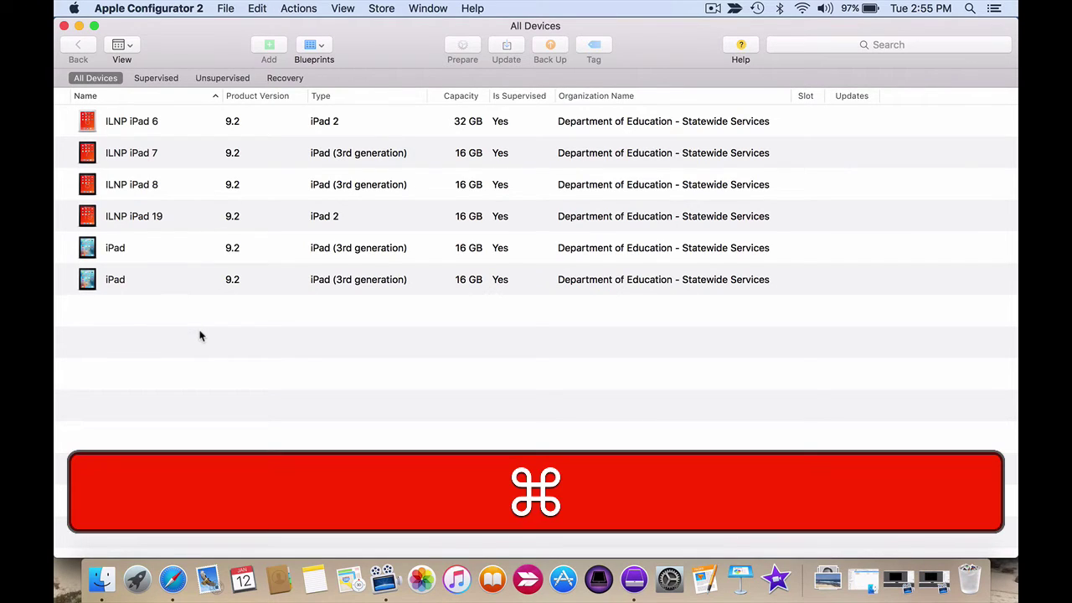
left_click(176, 251, "super")
left_click(181, 277, "super")
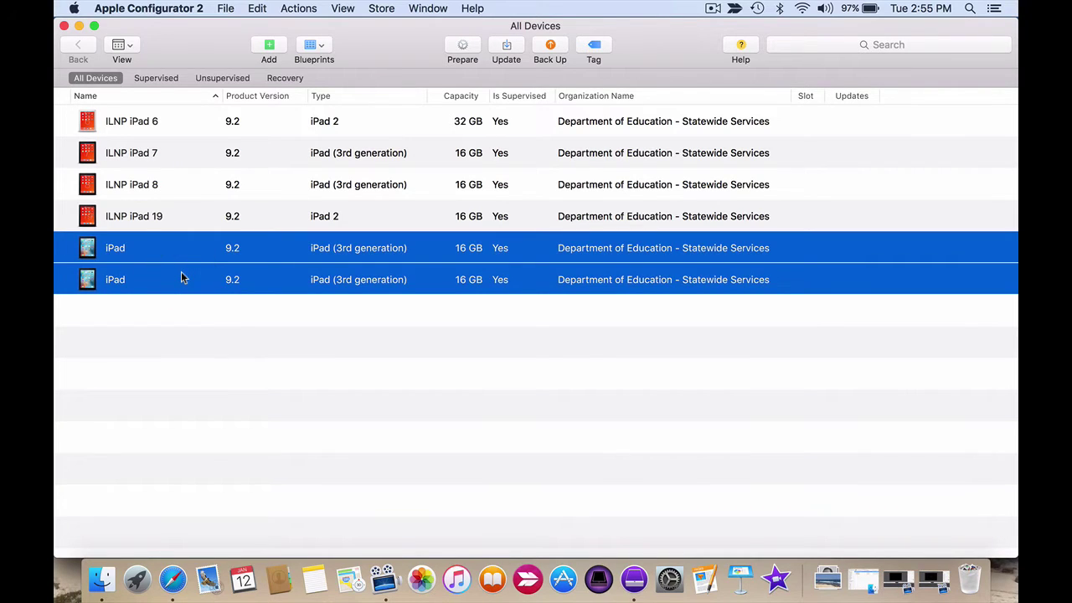
left_click(322, 46)
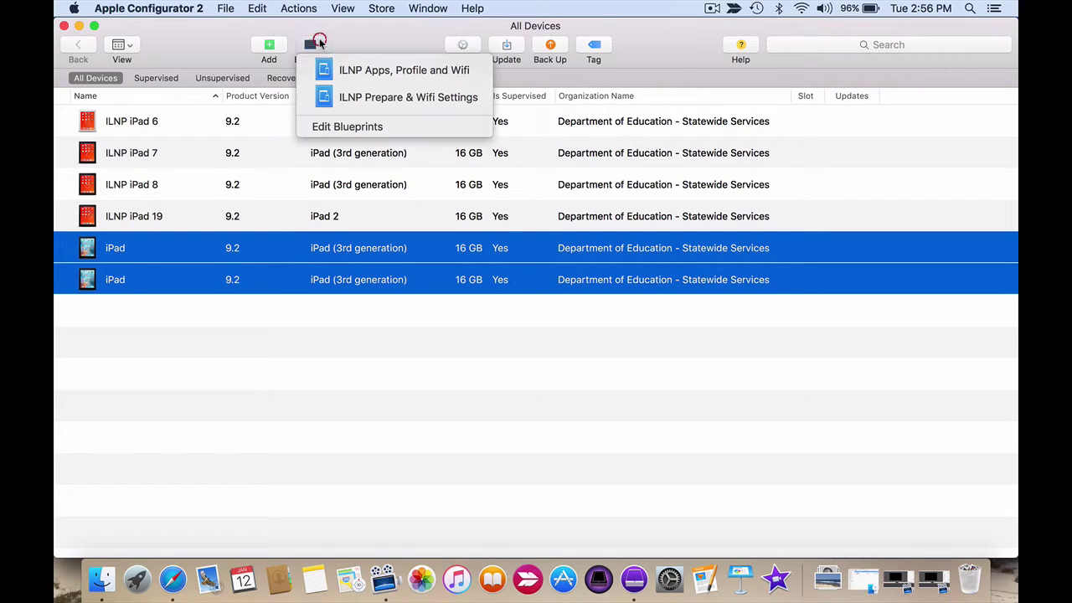
left_click(400, 73)
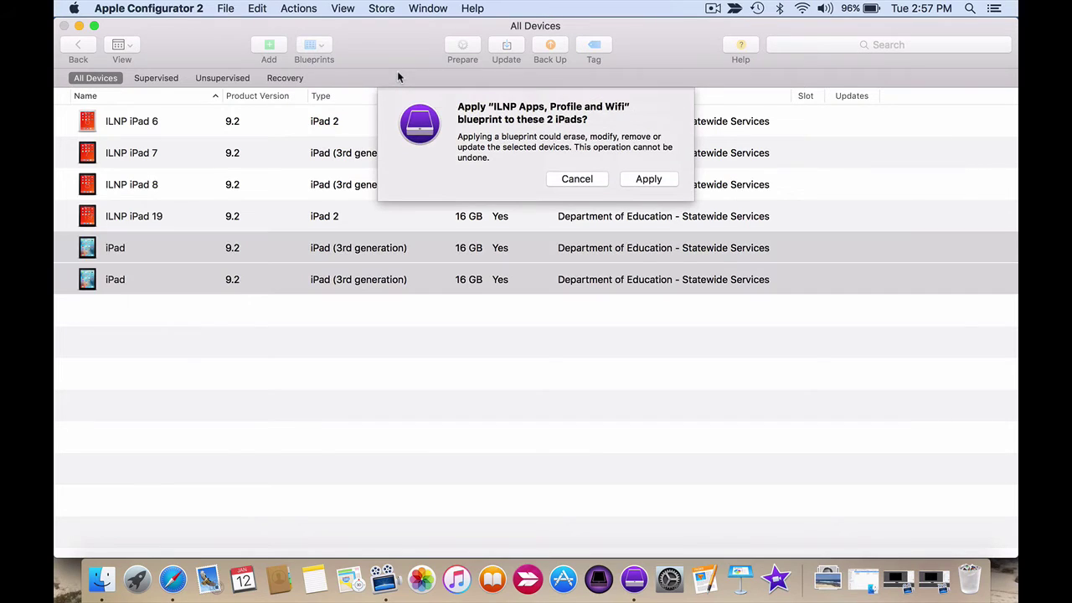
left_click(639, 186)
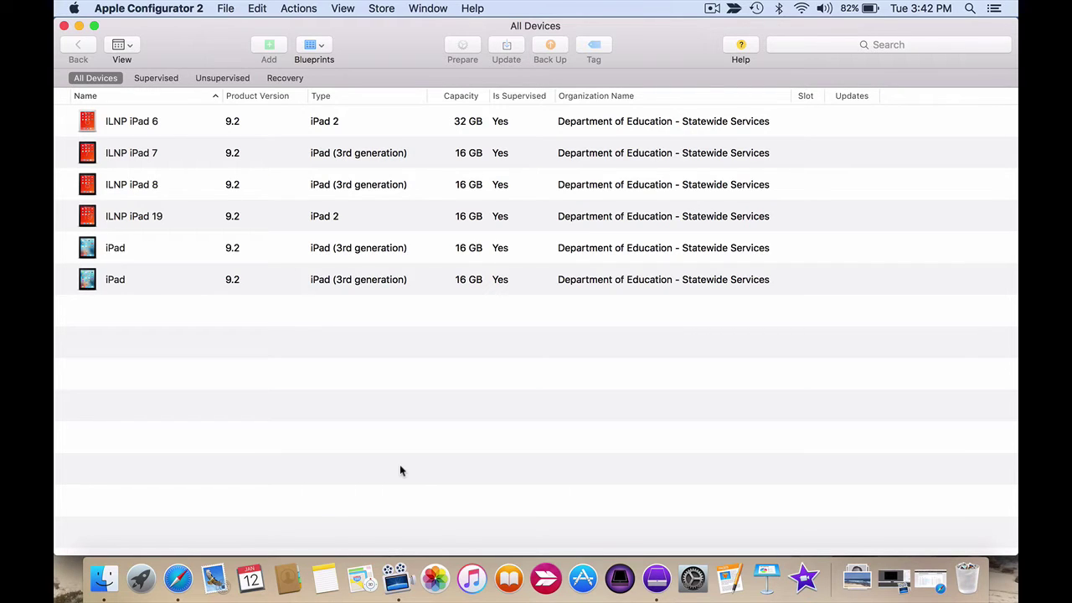
Examine the first generic "iPad" device's information, installed apps and profiles, and return to the device list.
double_click(119, 248)
scroll(328, 307, "up", 3)
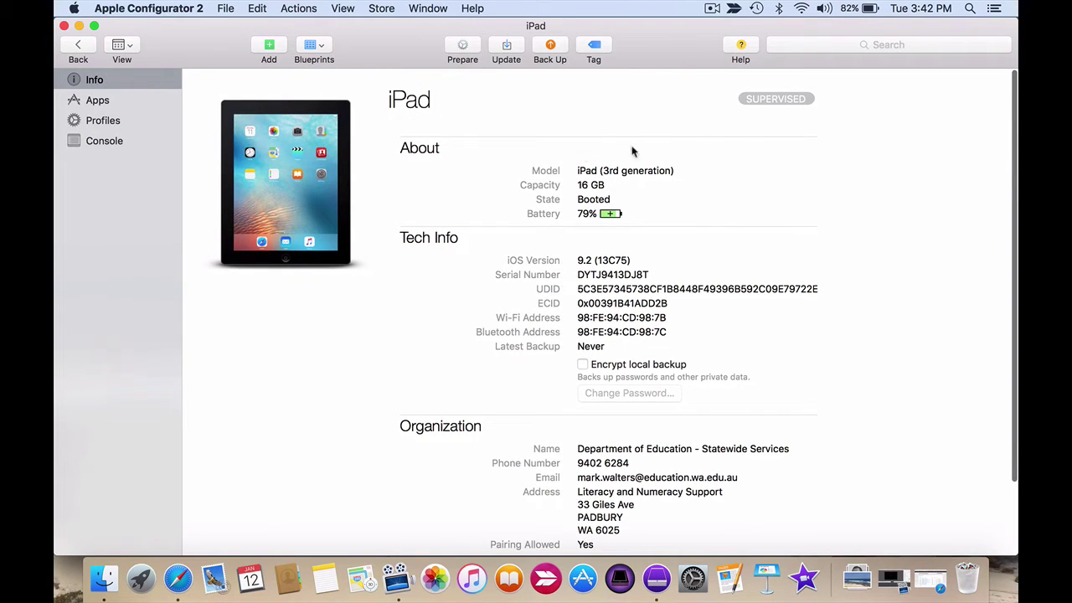
left_click(767, 101)
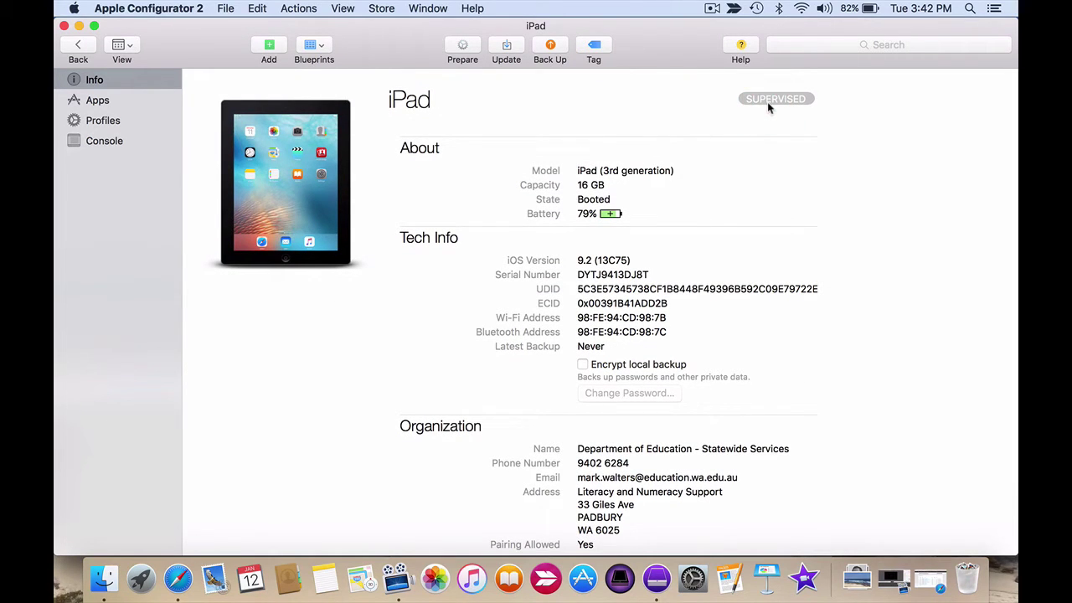
scroll(634, 377, "down", 3)
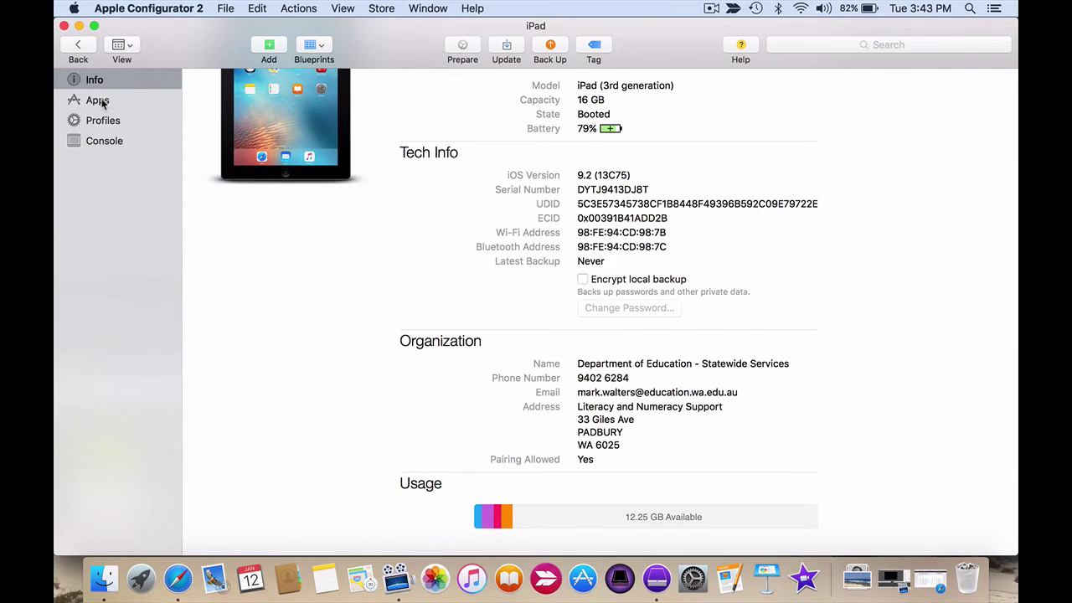
left_click(103, 101)
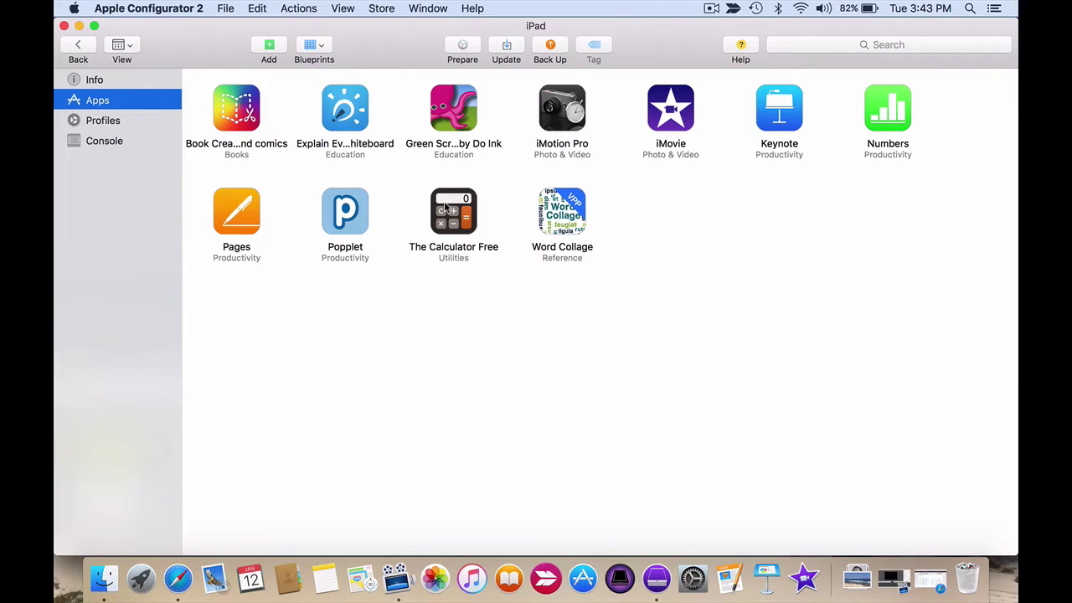
left_click(103, 122)
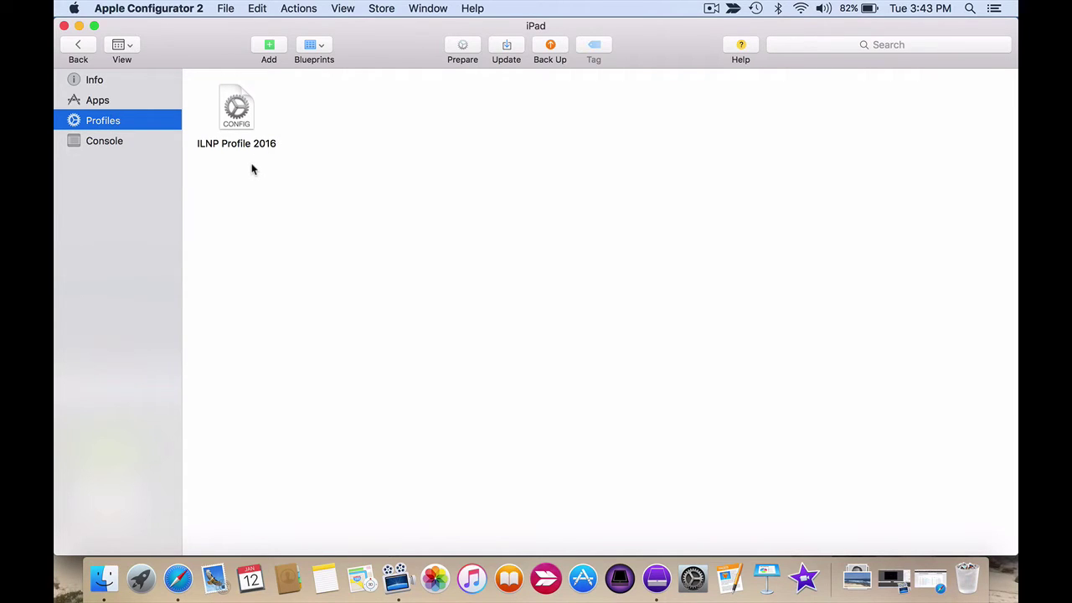
left_click(94, 81)
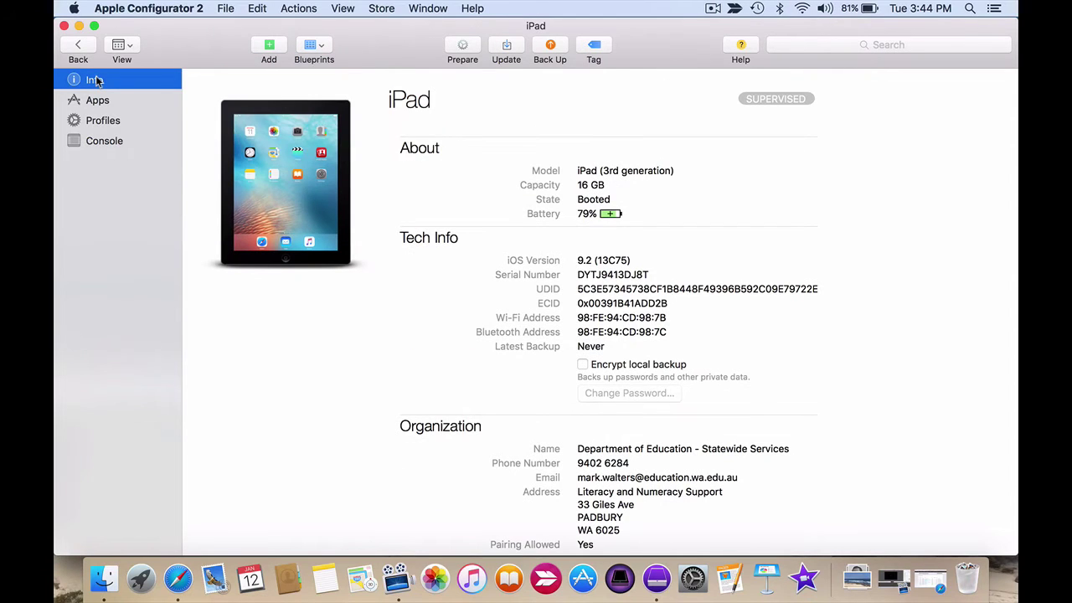
left_click(79, 48)
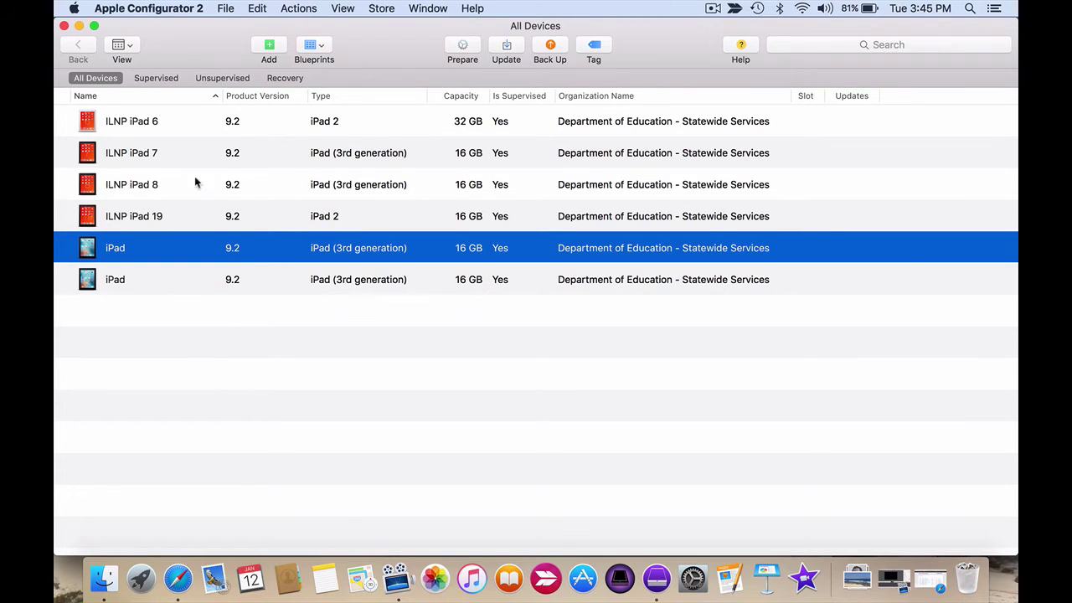
left_click(168, 122)
left_click(164, 149)
left_click(164, 180)
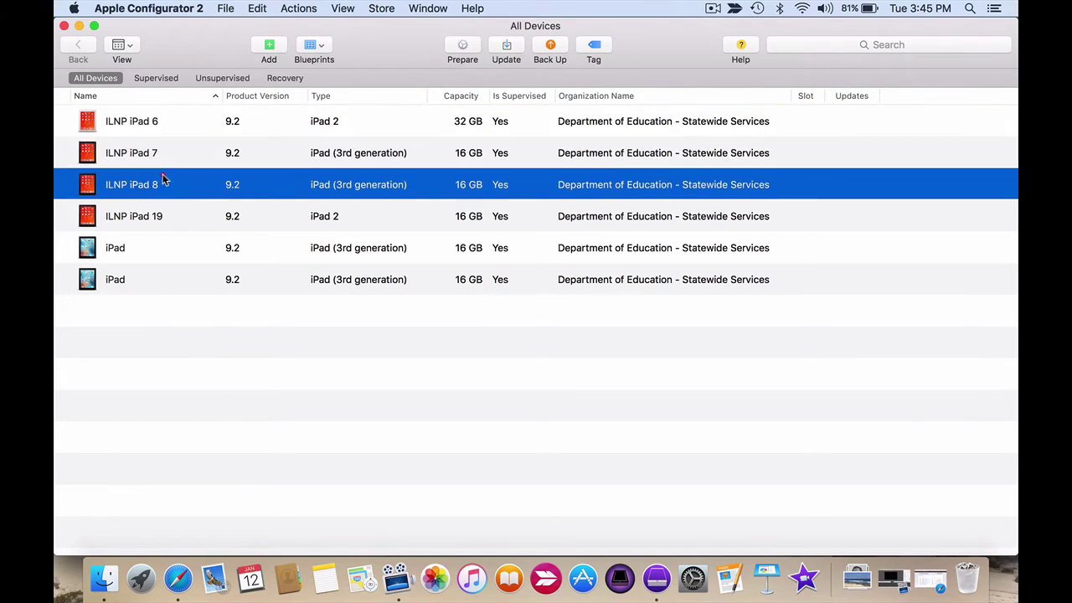
left_click(157, 226)
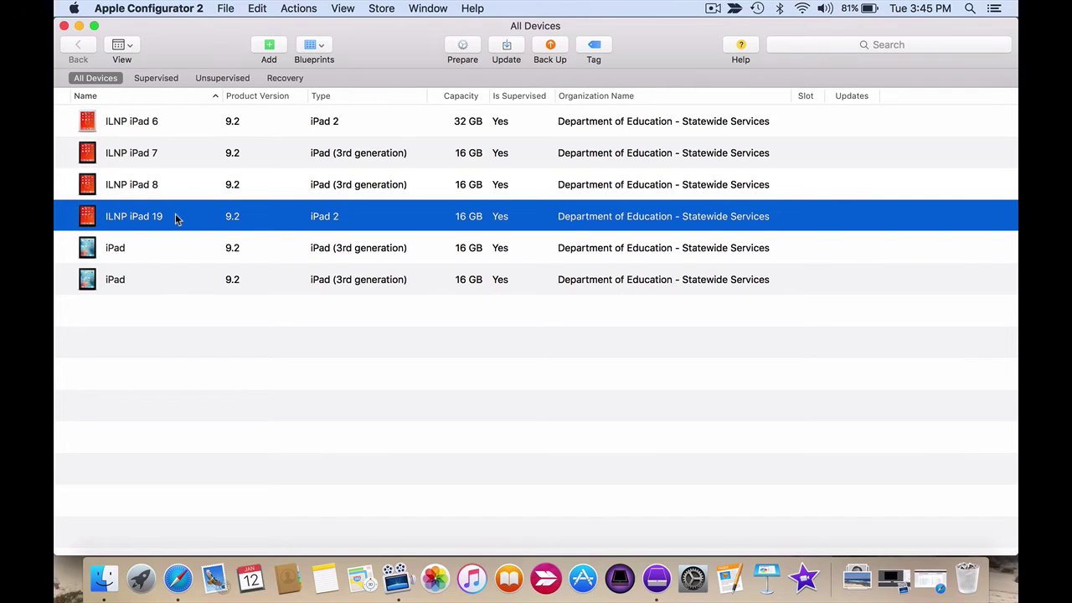
left_click(268, 403)
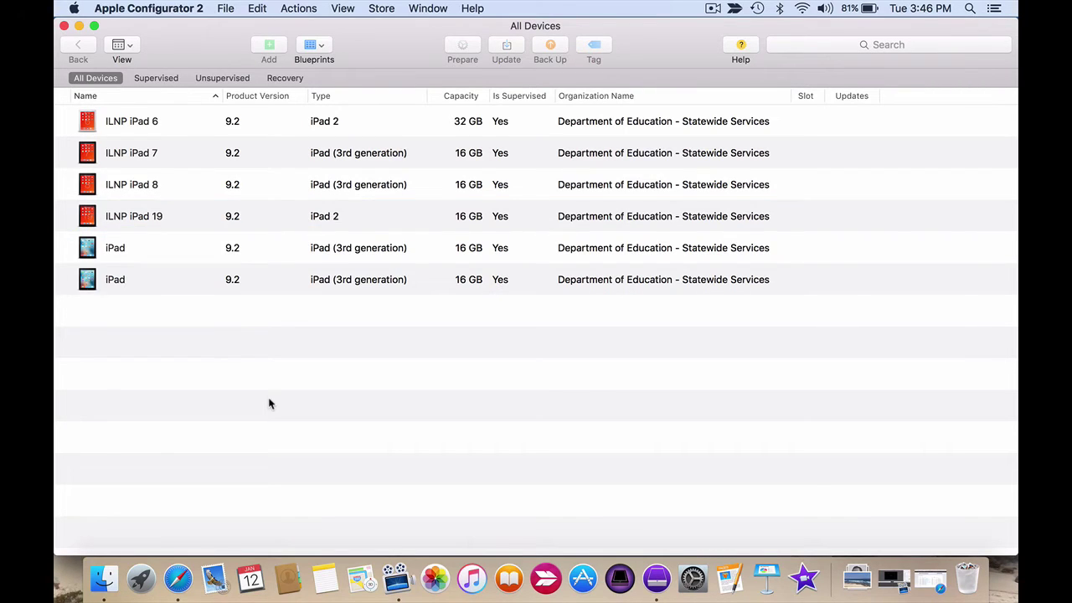
Rename the first of the two devices named "iPad" as ILNP iPad 12.
left_click(143, 251)
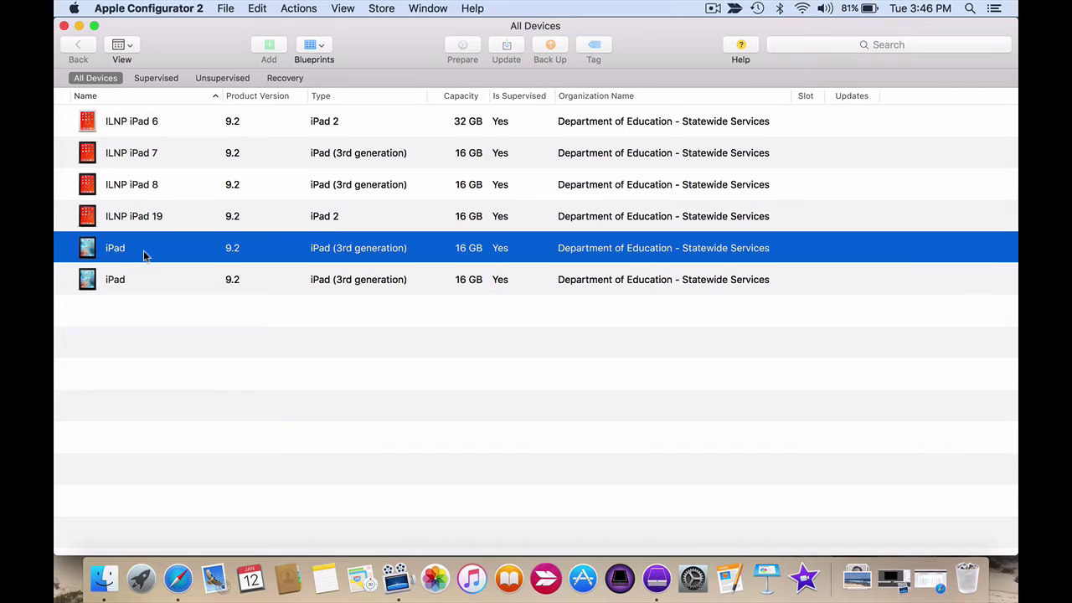
left_click(305, 7)
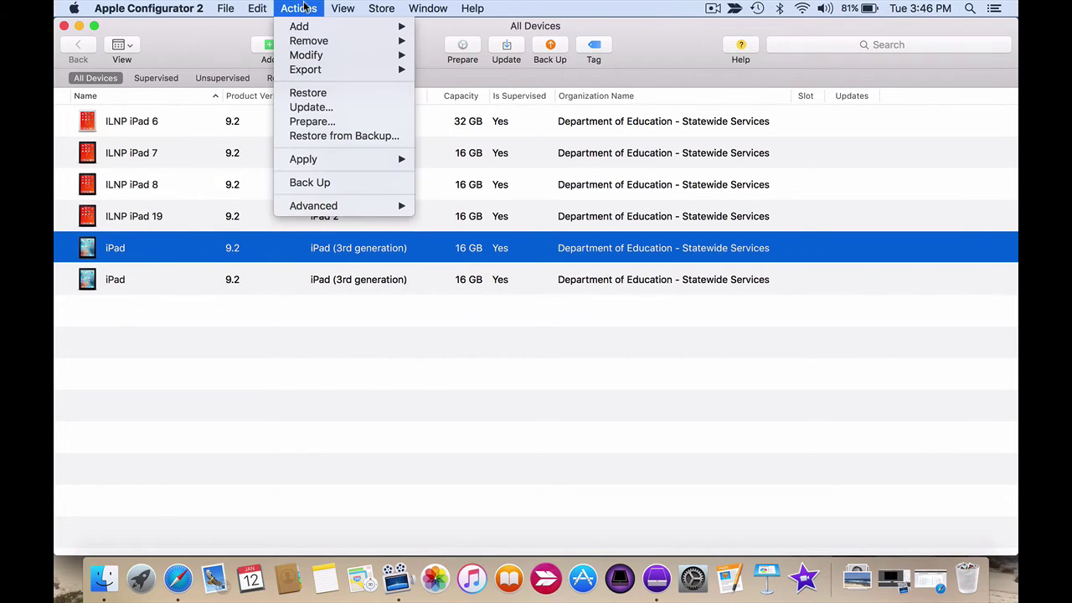
mouse_move(317, 55)
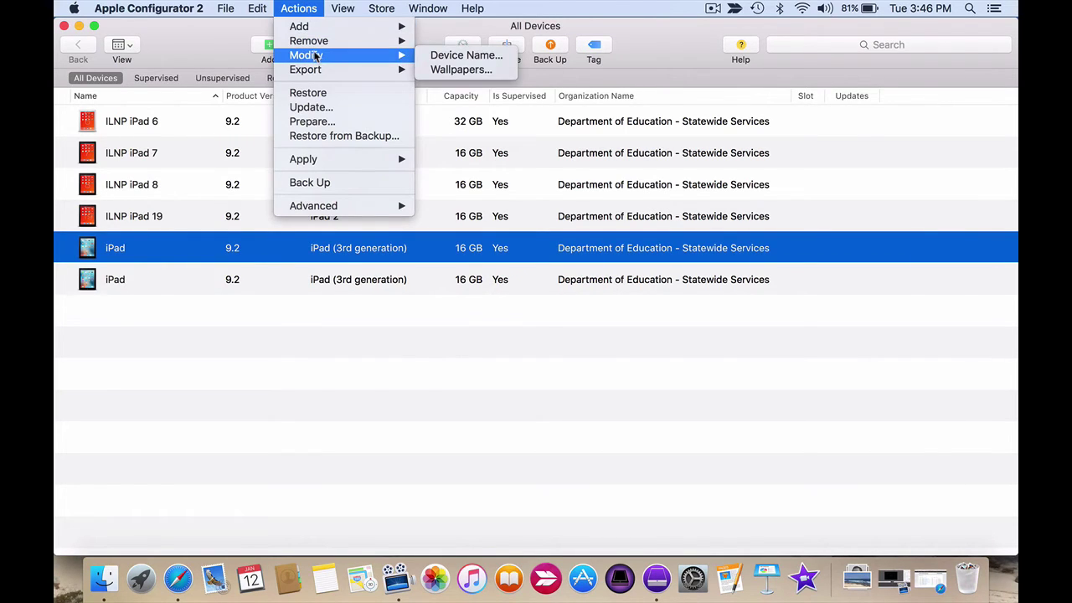
left_click(456, 57)
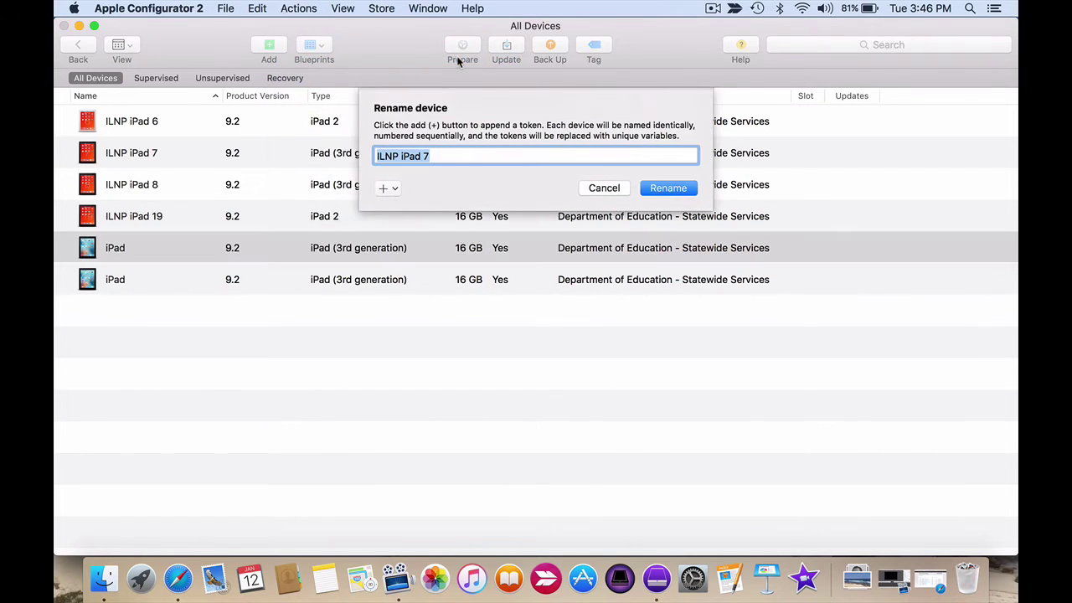
left_click(445, 158)
key("BackSpace")
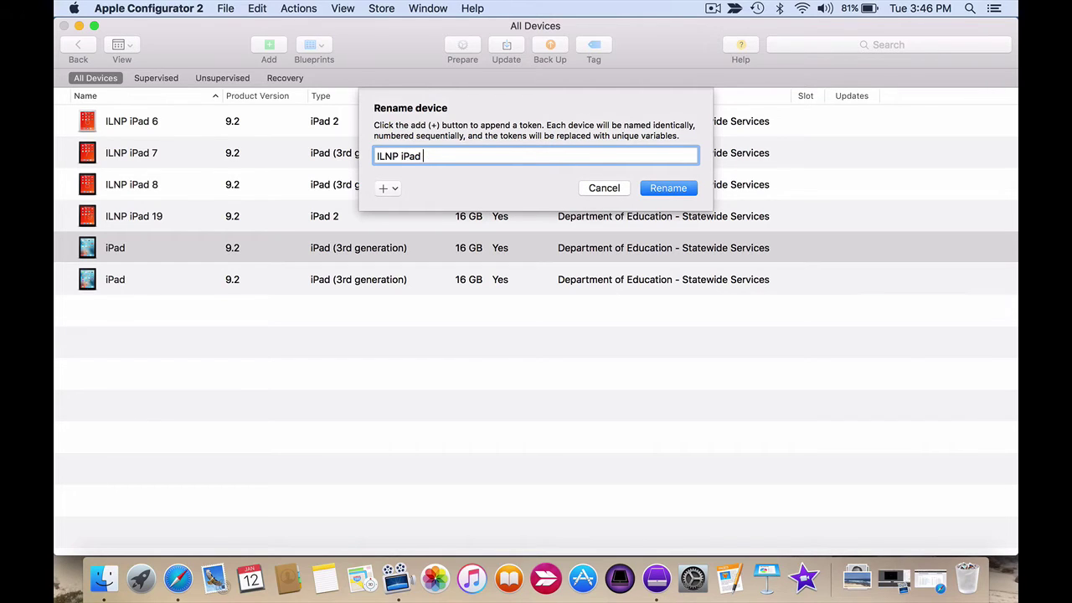
type("12")
left_click(658, 188)
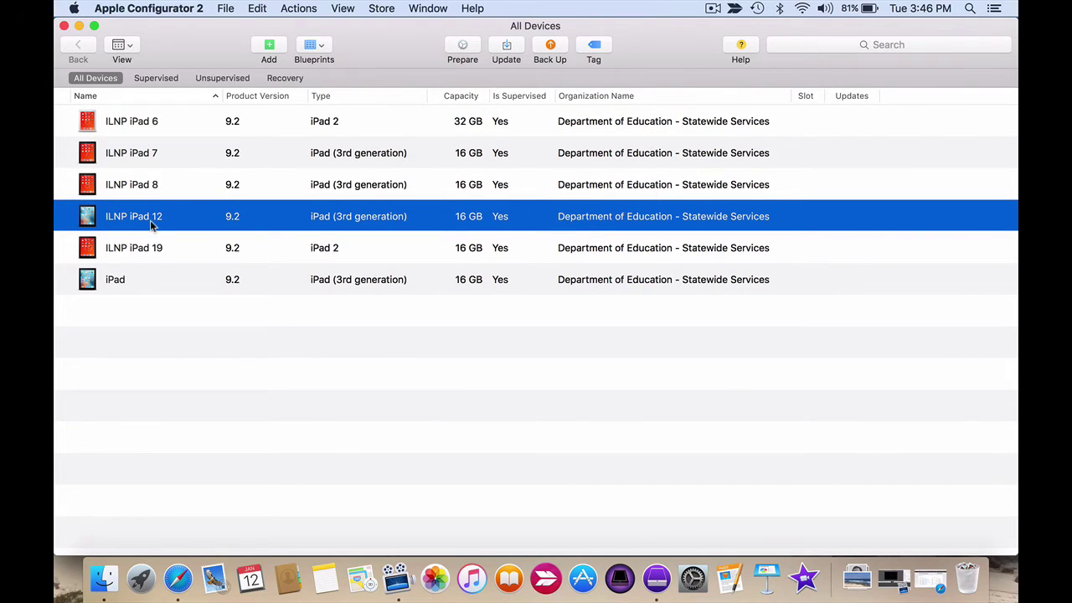
left_click(247, 344)
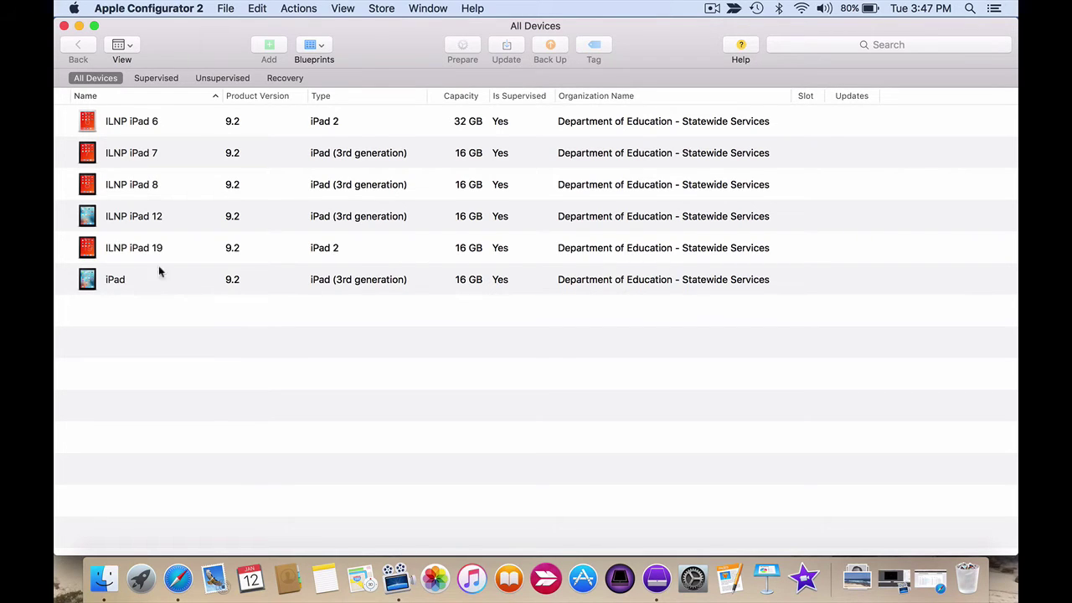
Open the wallpaper settings for ILNP iPad 12 and check its lock screen and home screen previews.
left_click(144, 220)
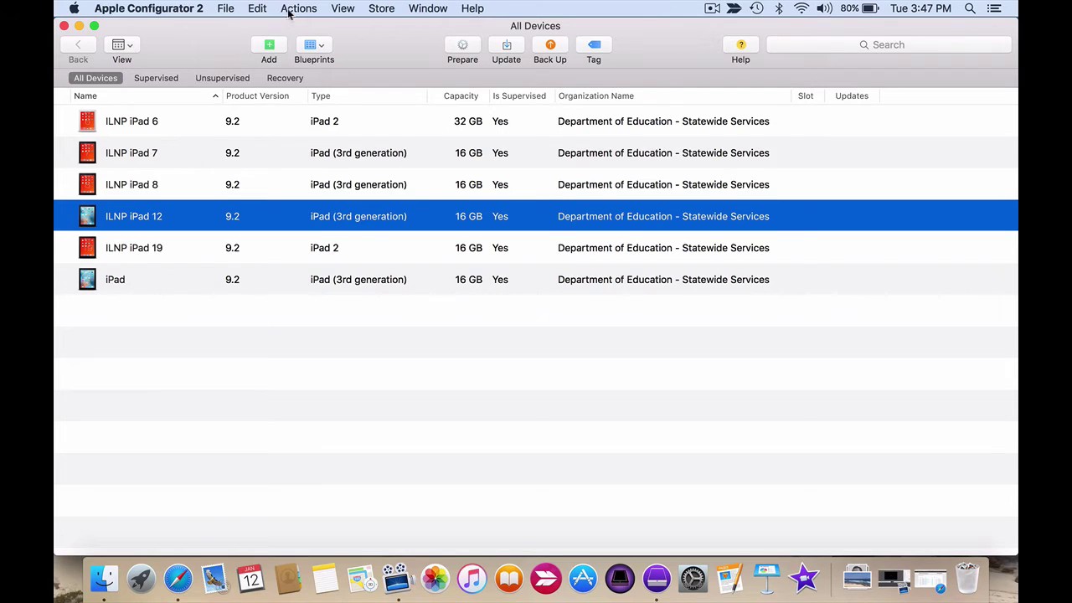
left_click(291, 9)
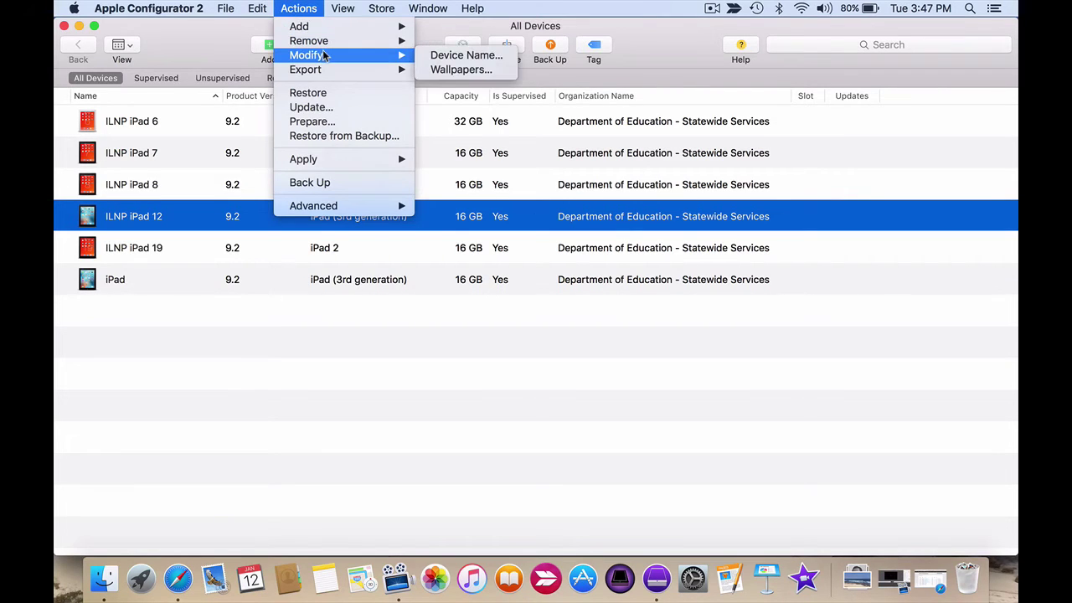
left_click(450, 70)
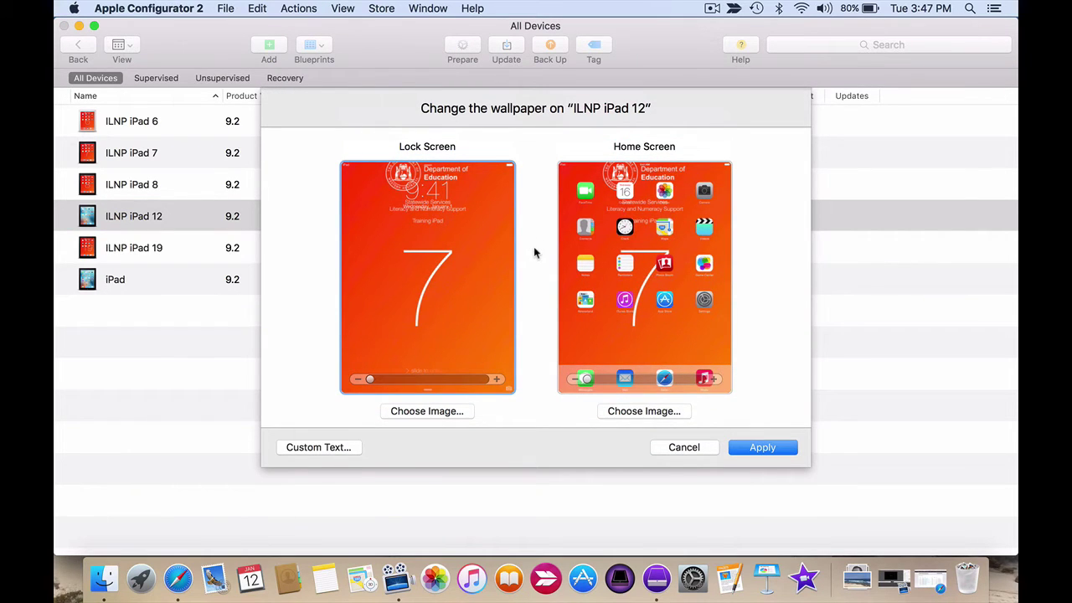
left_click(428, 150)
left_click(634, 154)
Browse the image files for the lock screen wallpaper and preview Wallpaper_Template.086.jpg through Wallpaper_Template.088.jpg.
left_click(415, 411)
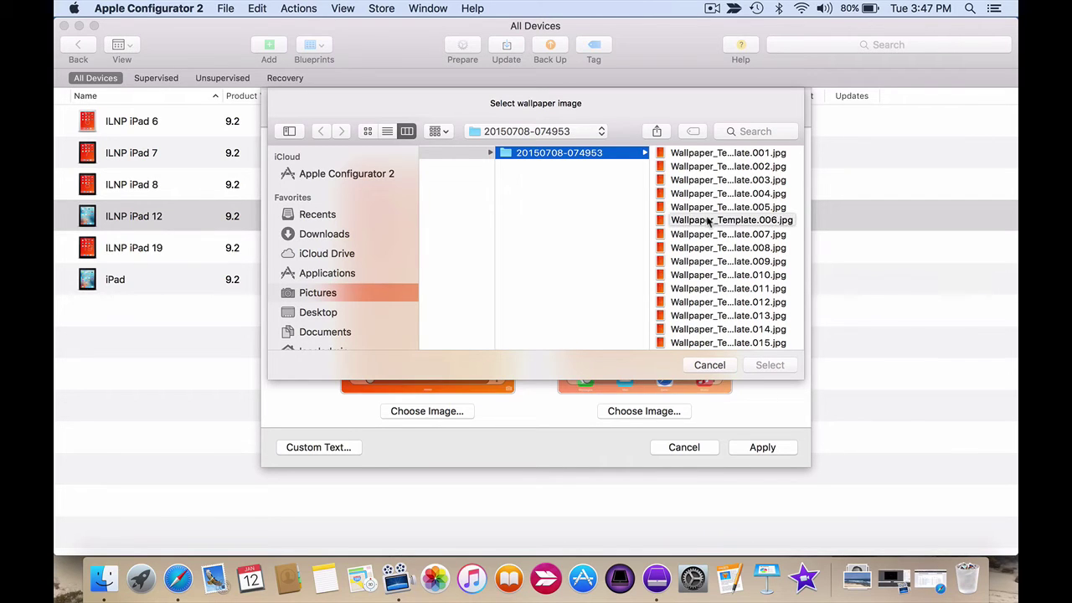
scroll(708, 220, "down", 10)
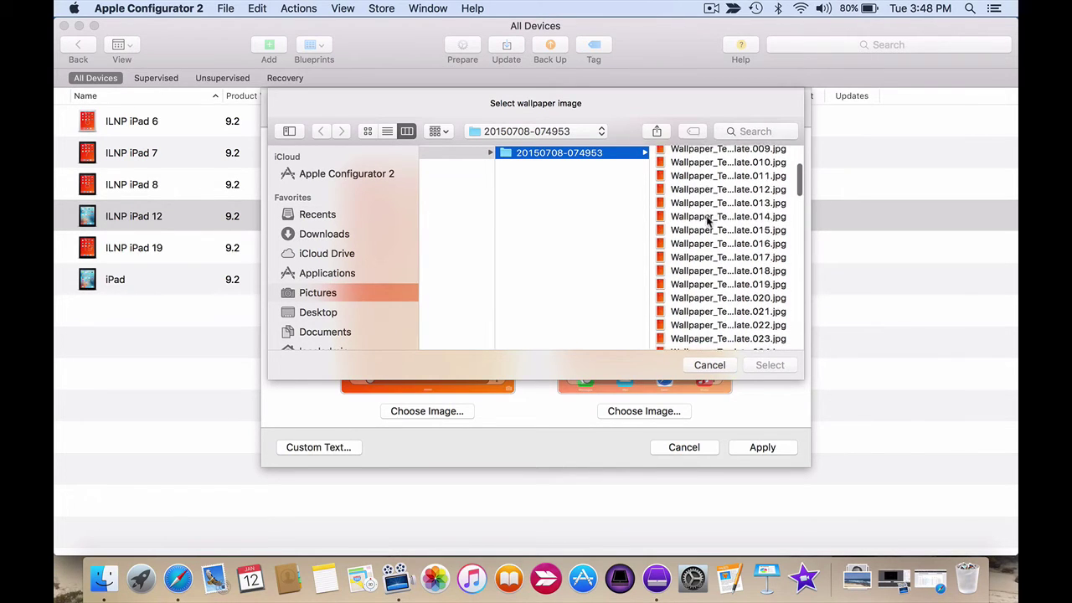
scroll(708, 220, "down", 20)
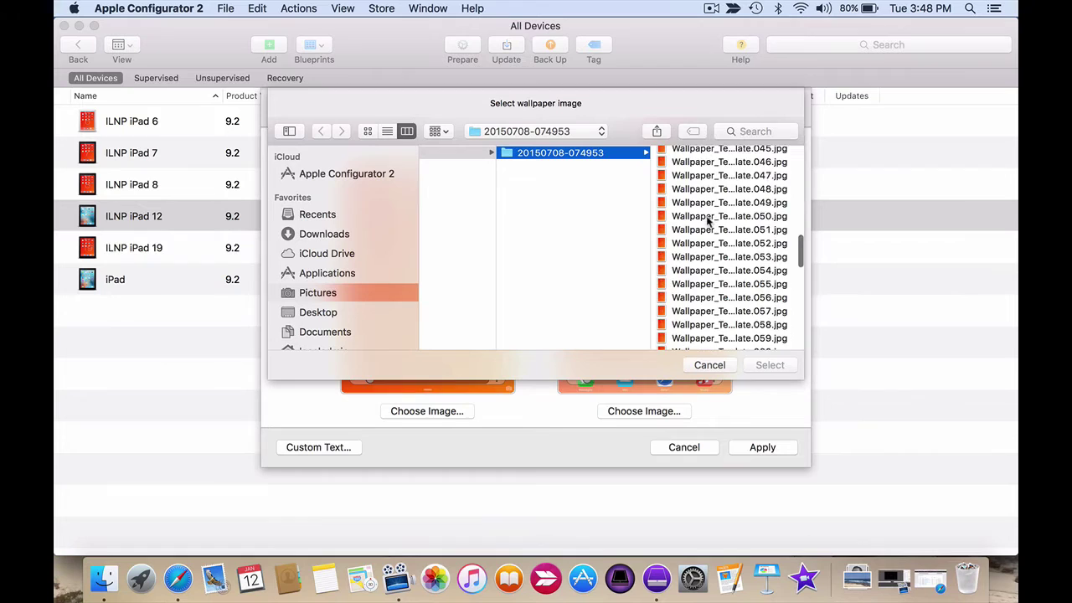
scroll(708, 220, "down", 4)
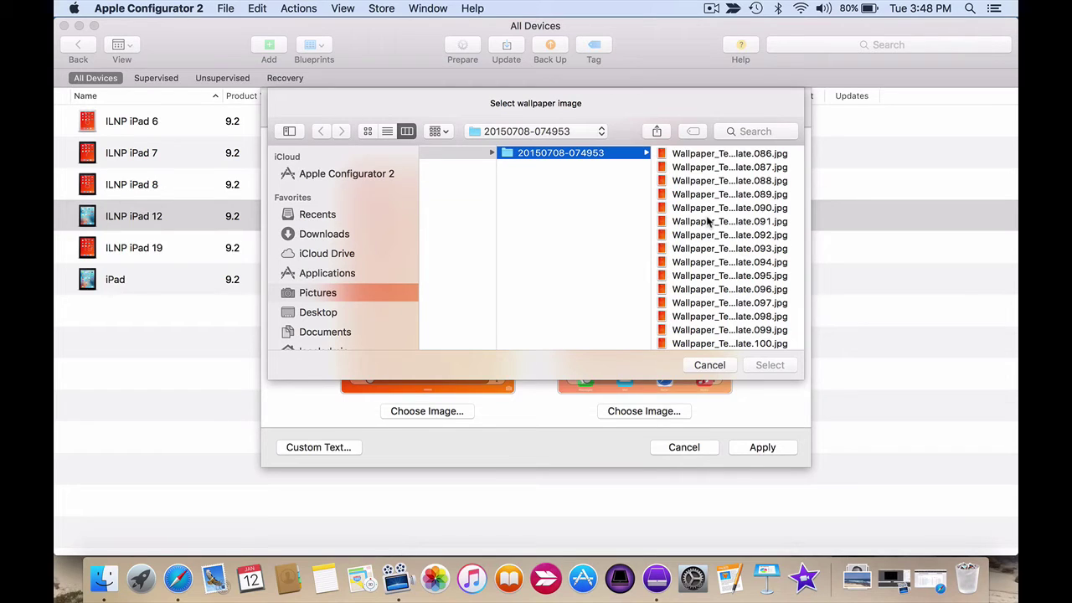
left_click(748, 153)
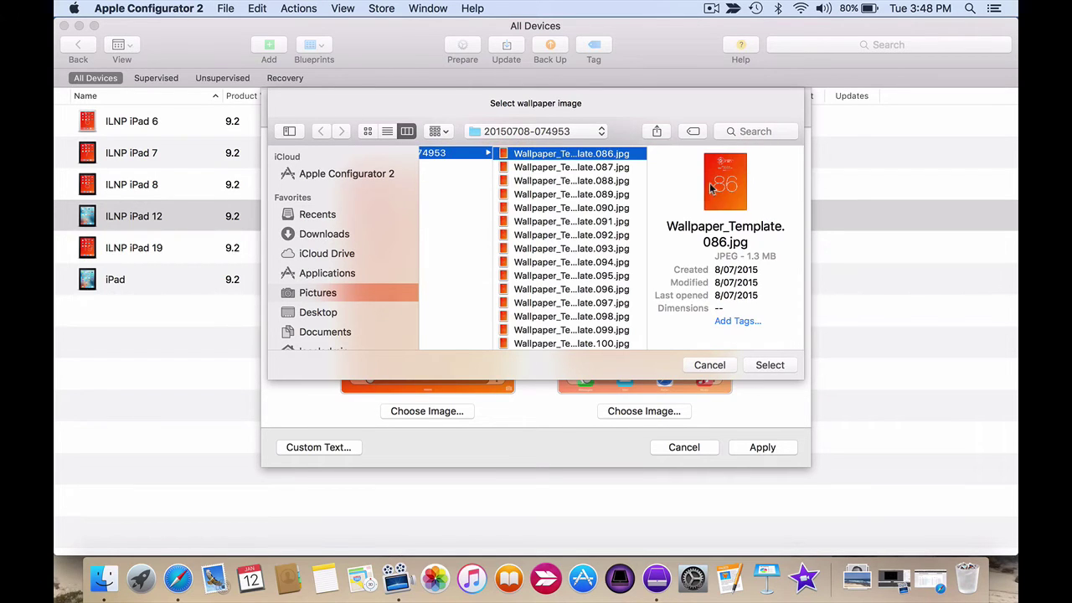
left_click(601, 168)
left_click(601, 181)
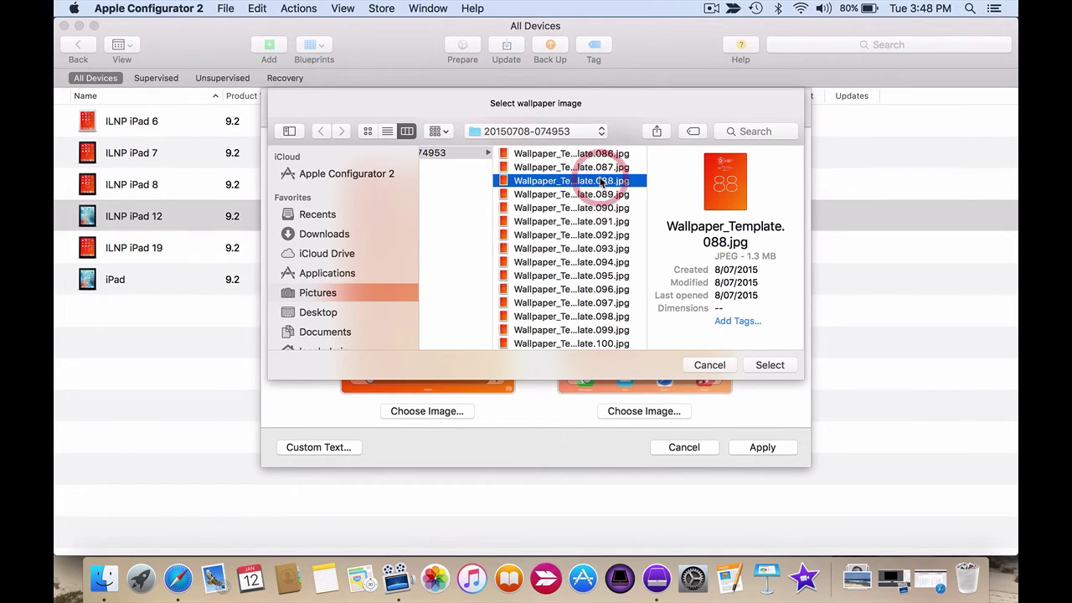
Choose Wallpaper_Template.012.jpg as the lock screen wallpaper for ILNP iPad 12.
scroll(602, 181, "up", 8)
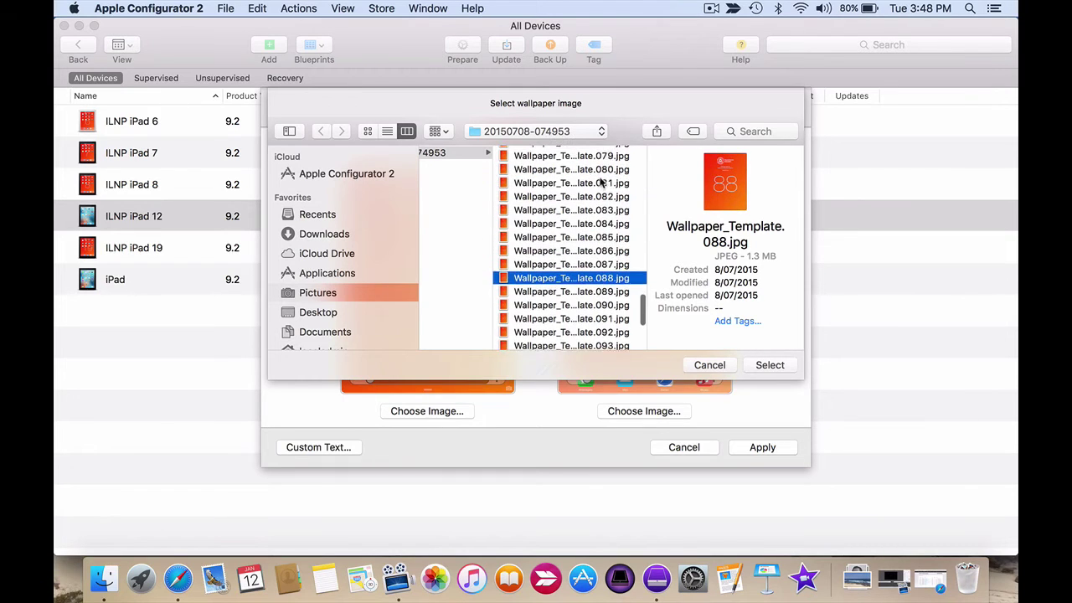
scroll(601, 181, "up", 15)
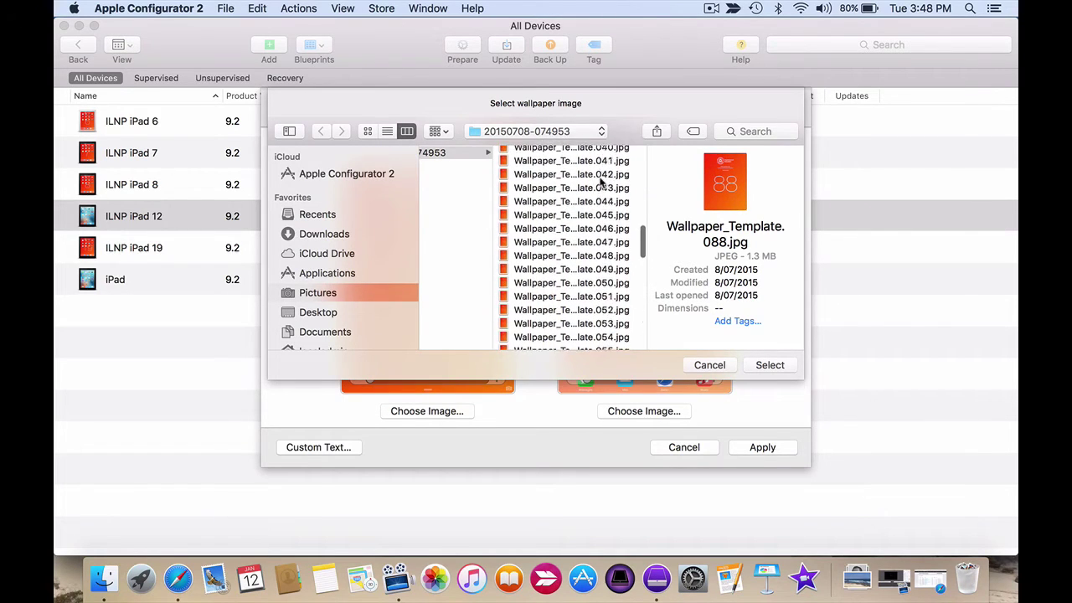
scroll(601, 181, "up", 3)
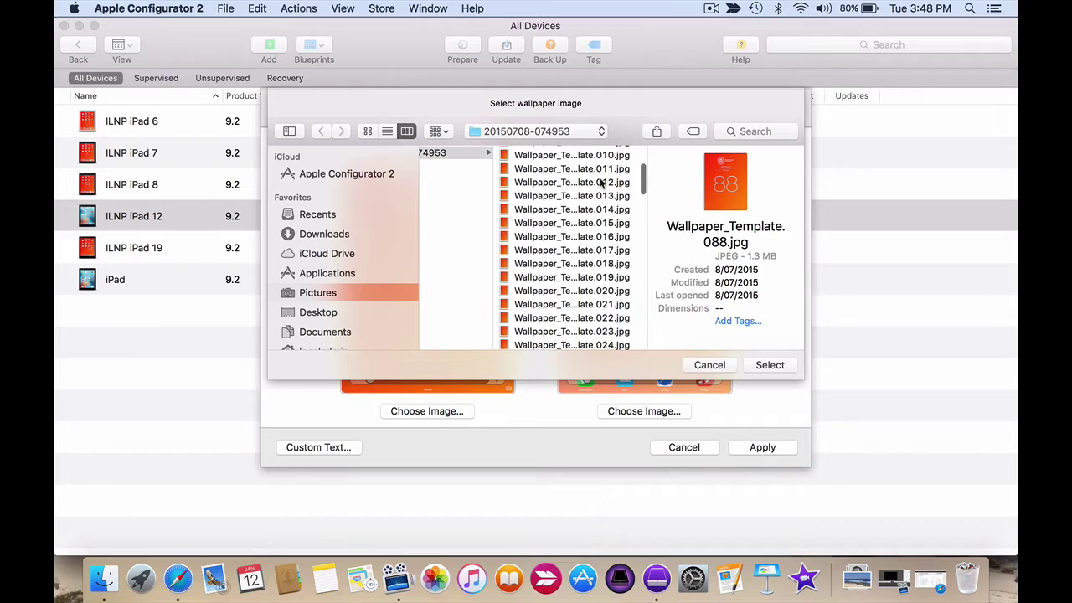
left_click(591, 184)
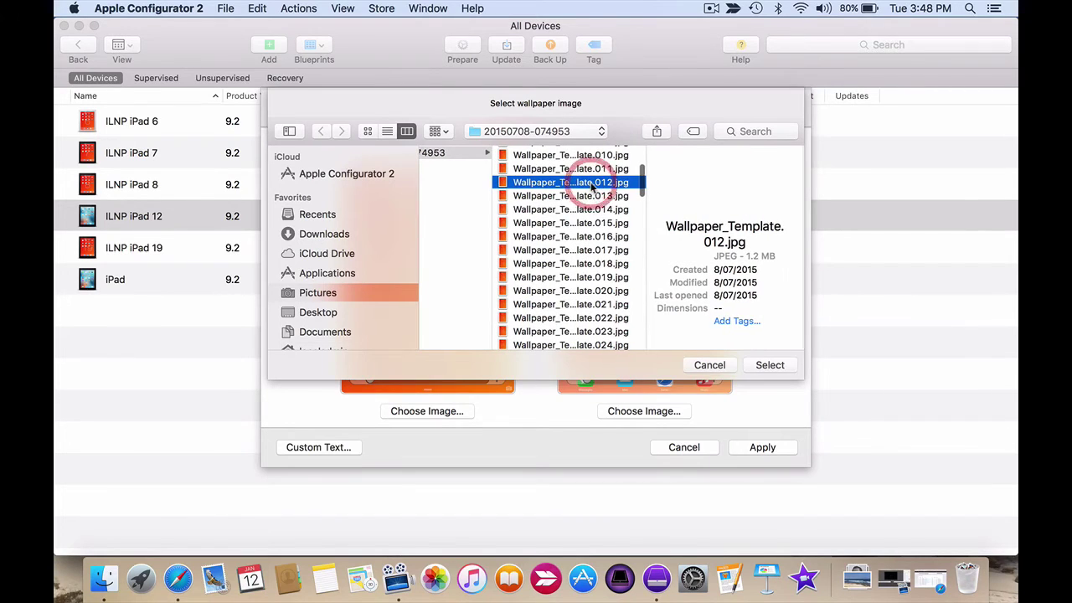
left_click(767, 365)
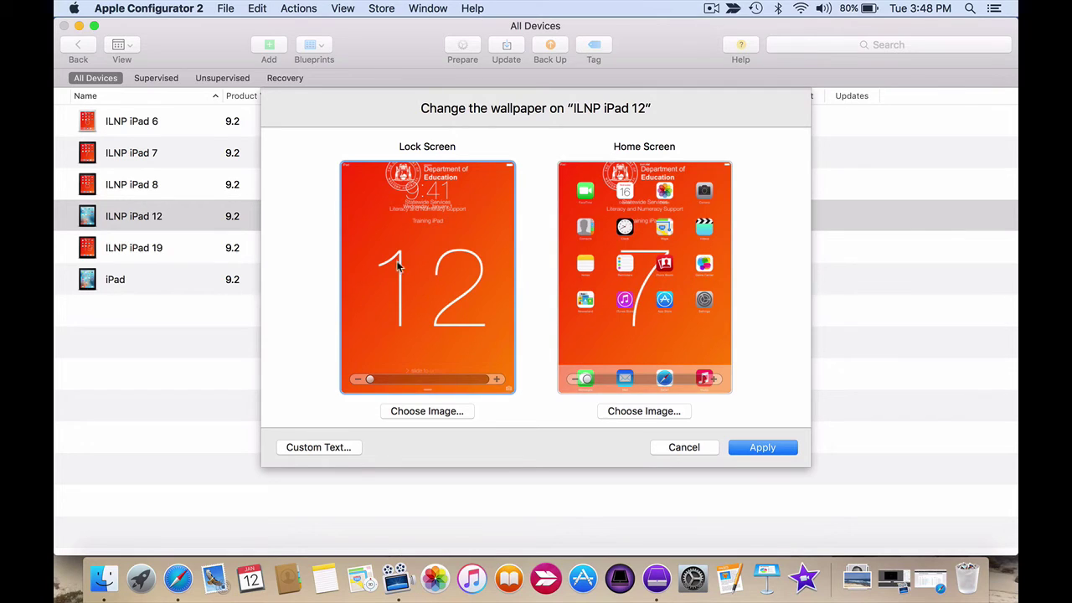
Choose Wallpaper_Template.012.jpg as the home screen wallpaper and apply both wallpapers to ILNP iPad 12.
left_click(645, 411)
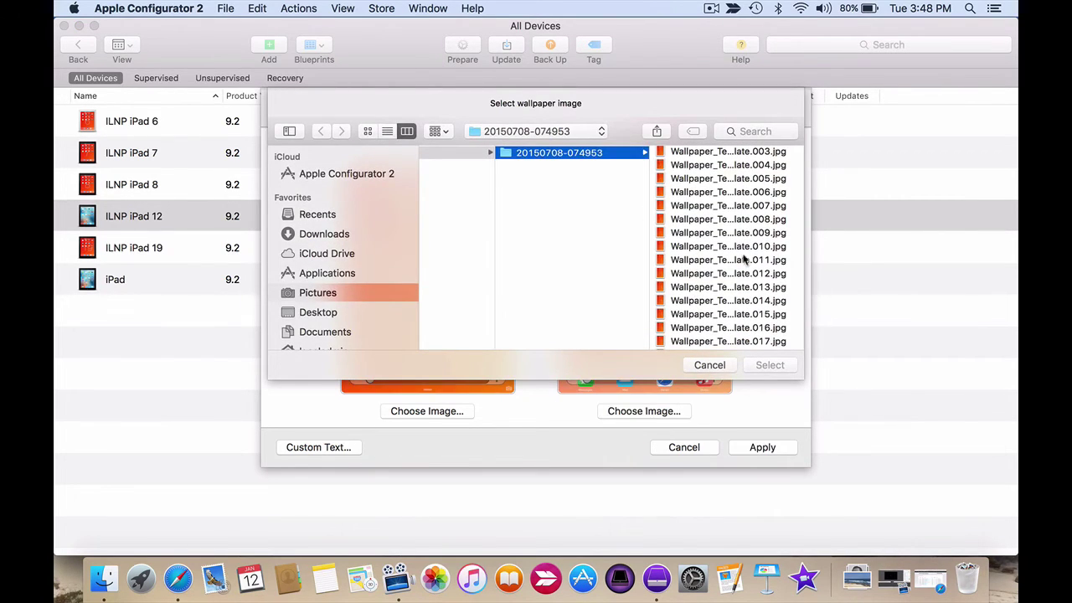
left_click(742, 273)
left_click(767, 370)
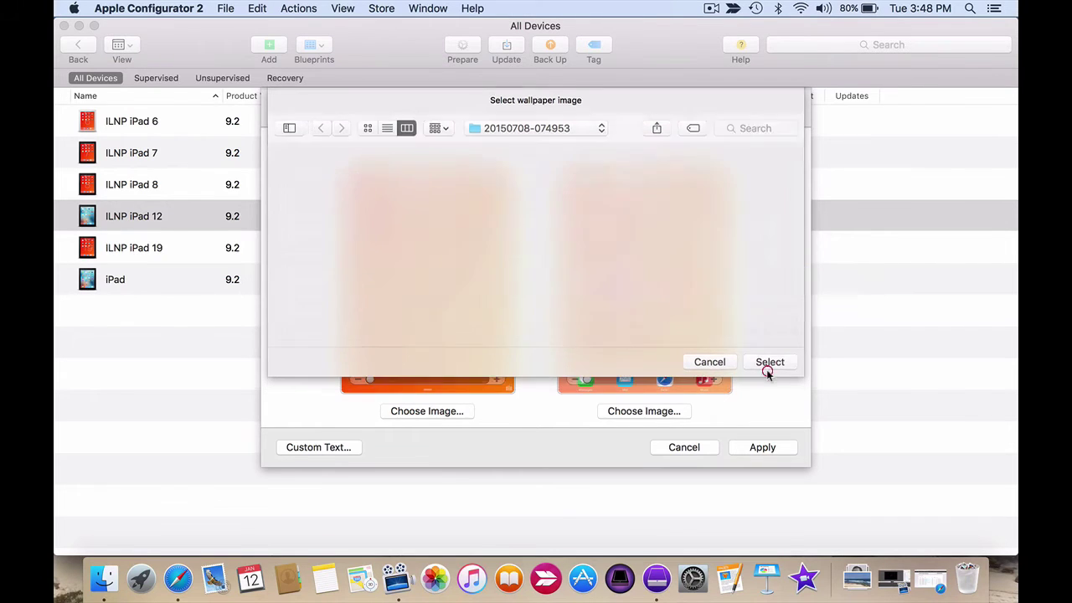
left_click(762, 446)
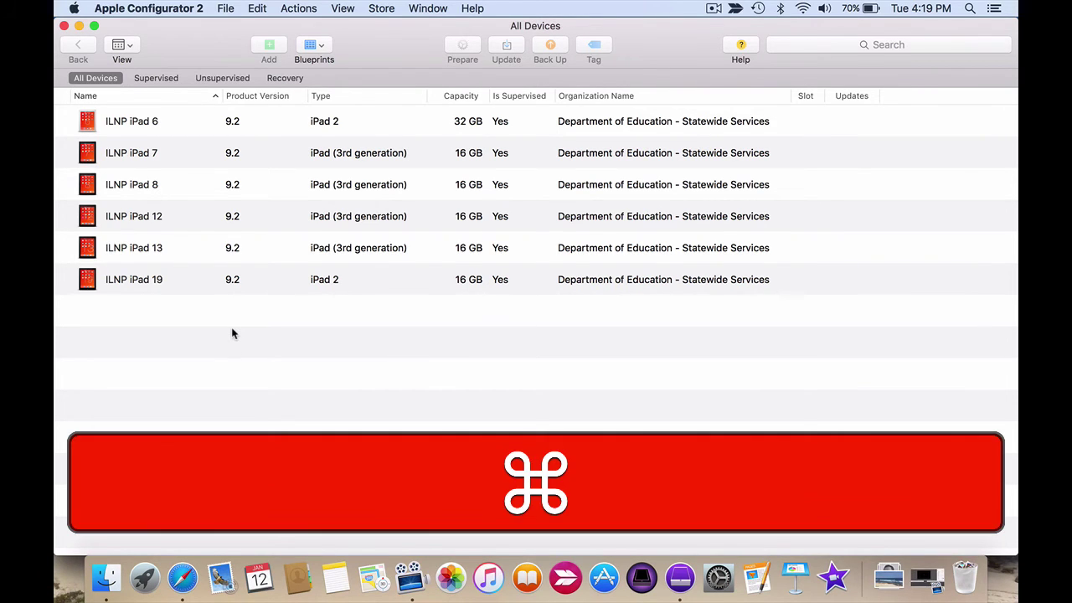
Select all devices, and replace that selection with only ILNP iPad 6, ILNP iPad 8, ILNP iPad 13 and ILNP iPad 19.
key("super+a")
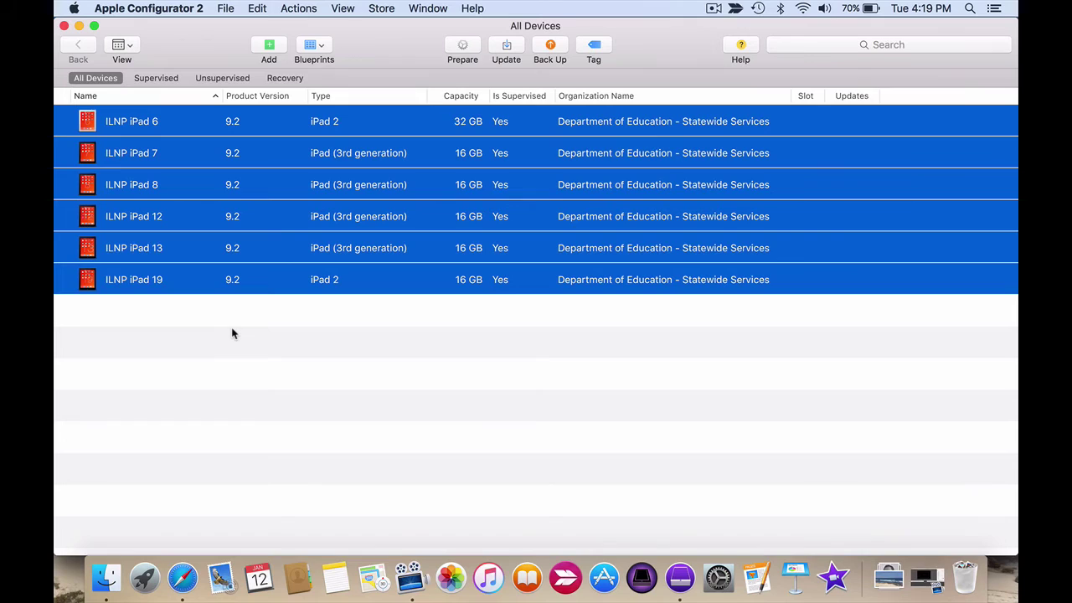
left_click(236, 361)
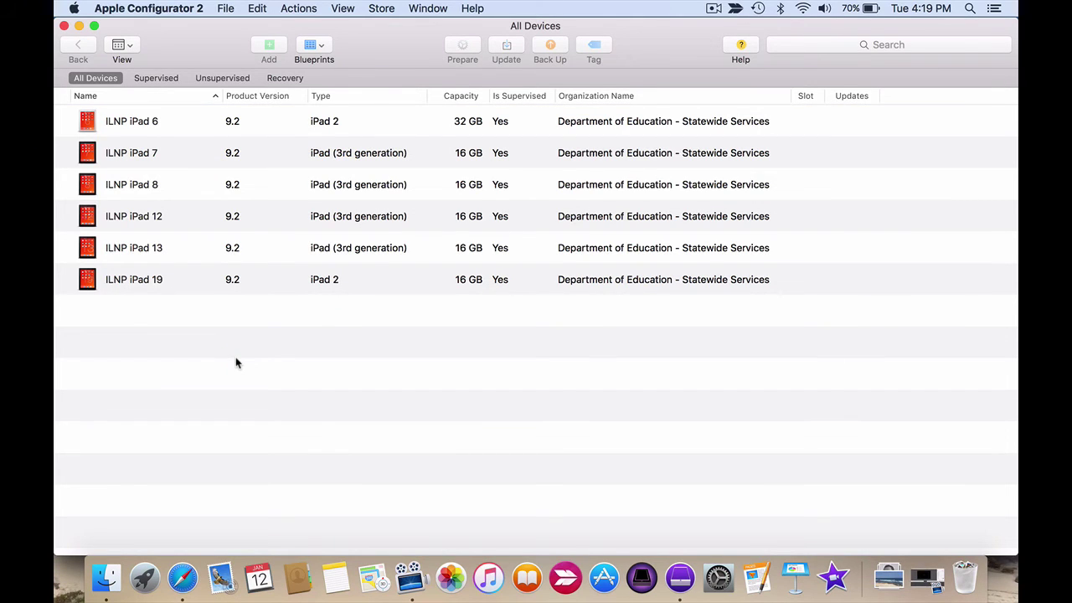
left_click(222, 184, "super")
left_click(198, 253, "super")
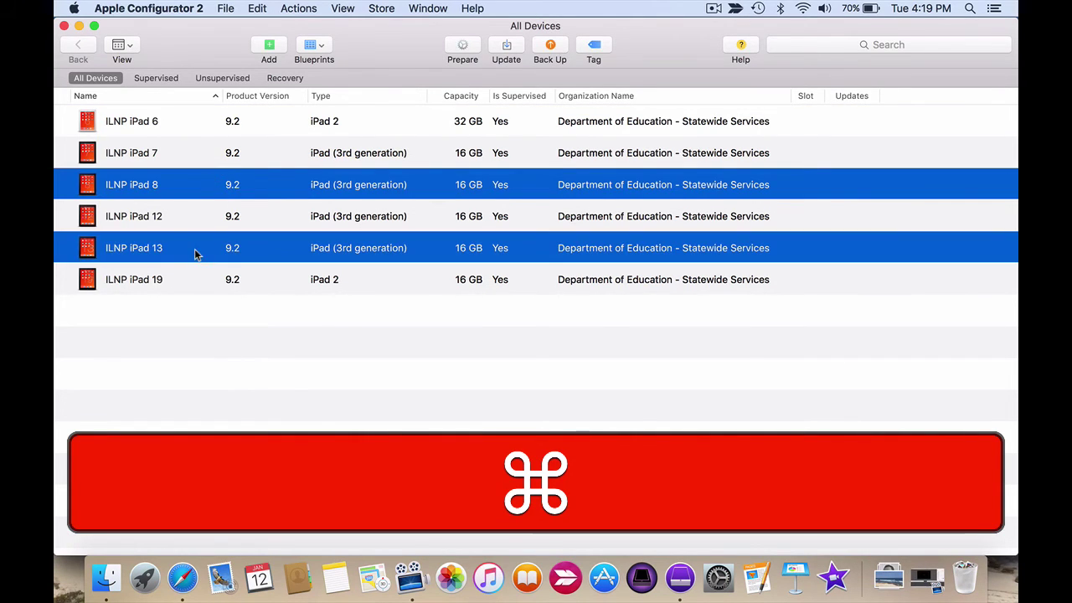
left_click(198, 279, "super")
left_click(228, 124, "super")
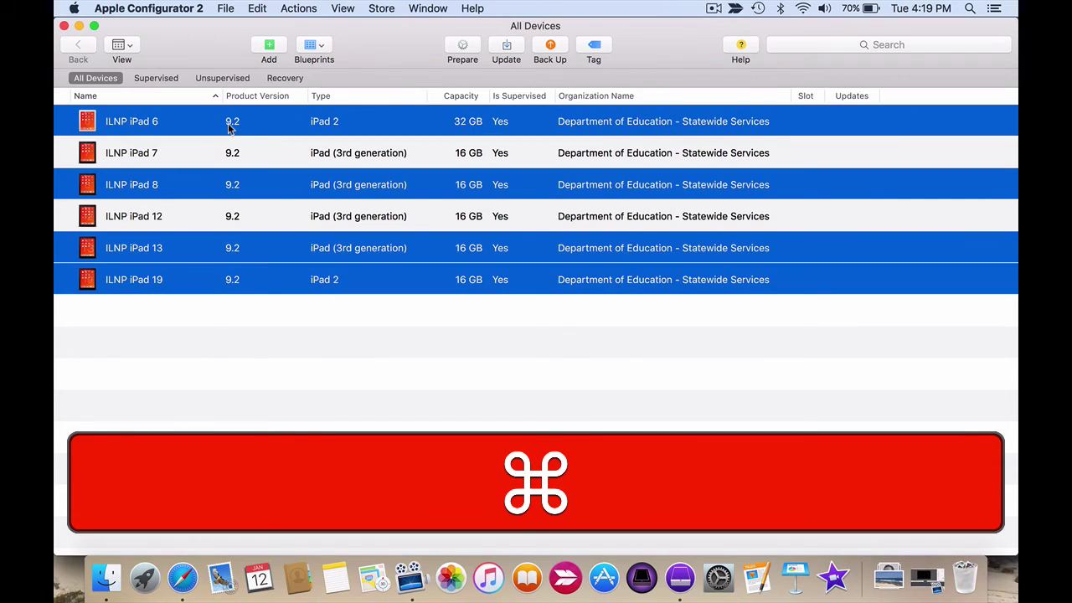
Open the list of apps that can be added to the selected iPads and select Corkulous Pro, Endless Numbers and Explain Everything.
left_click(270, 47)
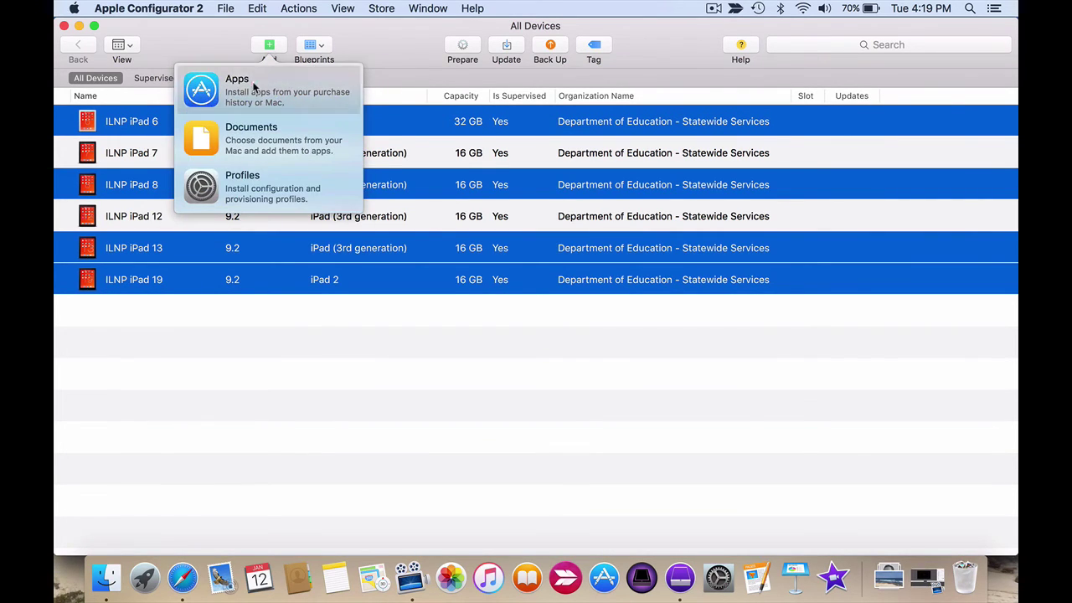
left_click(254, 87)
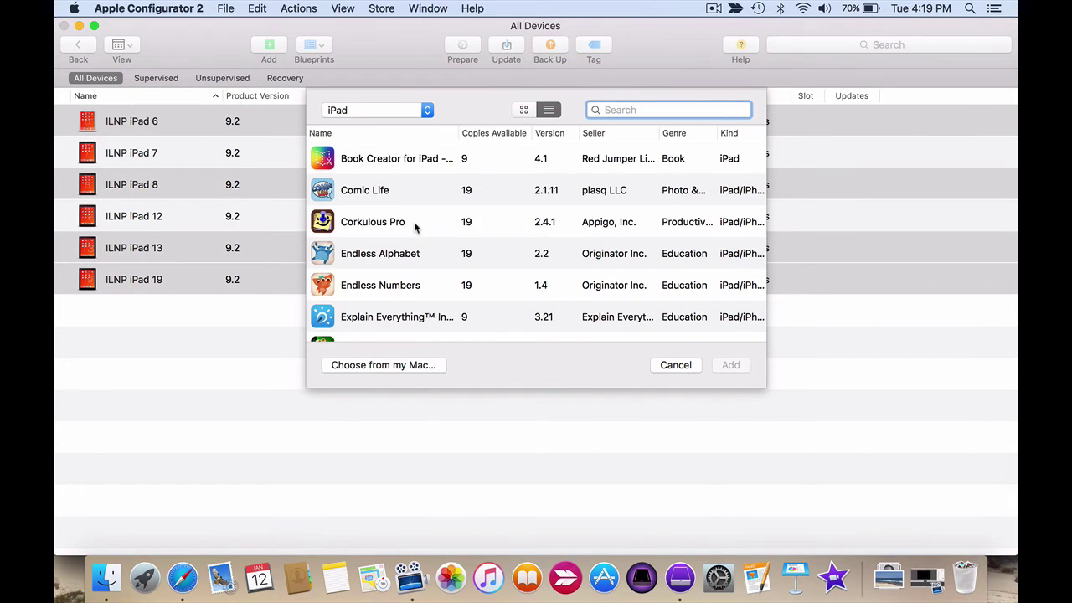
left_click(413, 229)
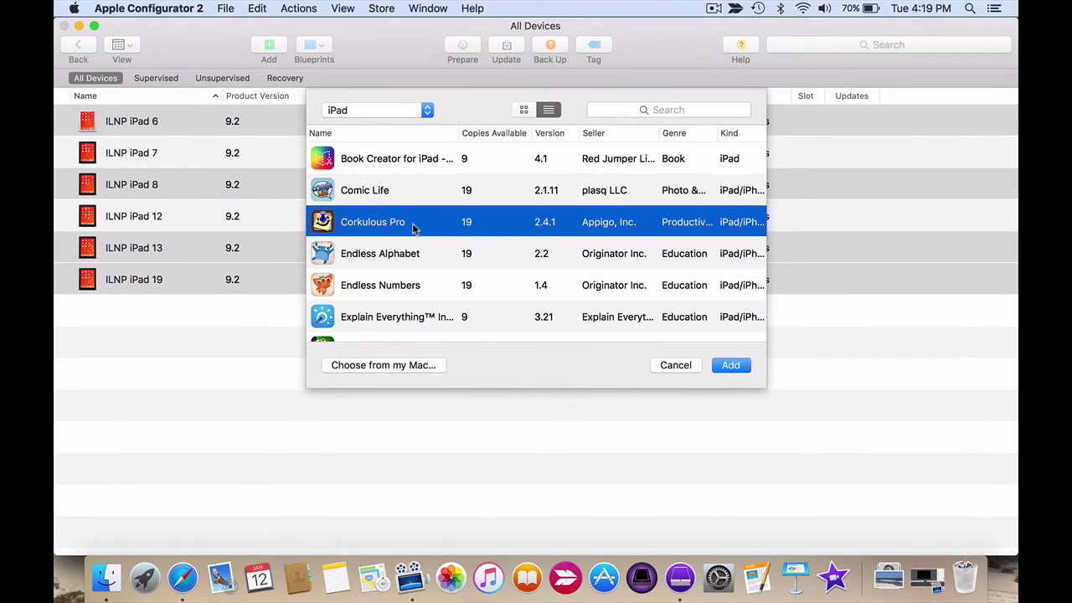
left_click(383, 285, "super")
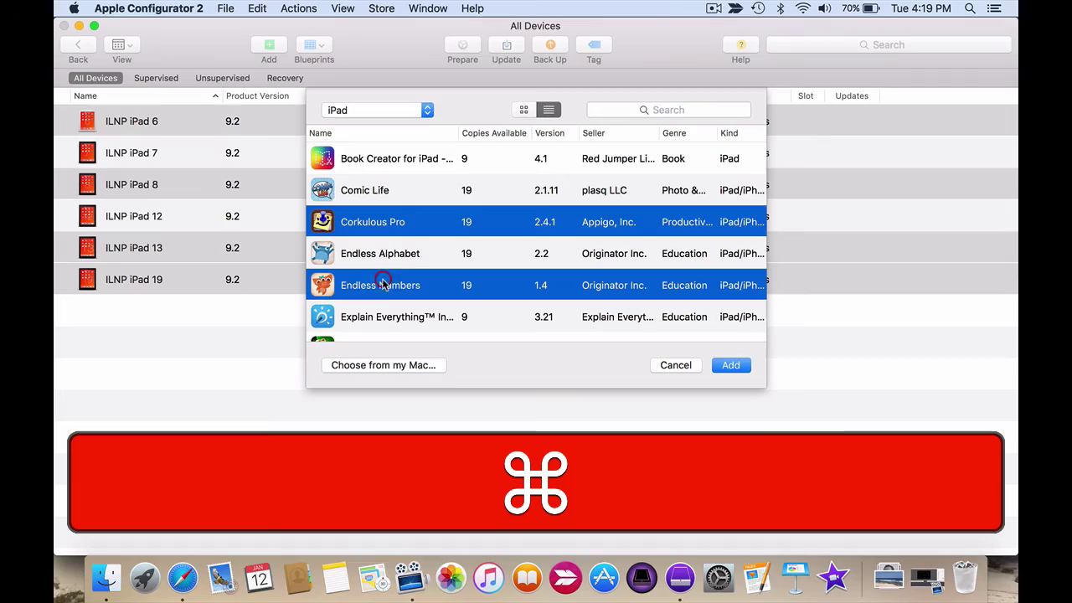
left_click(390, 320, "super")
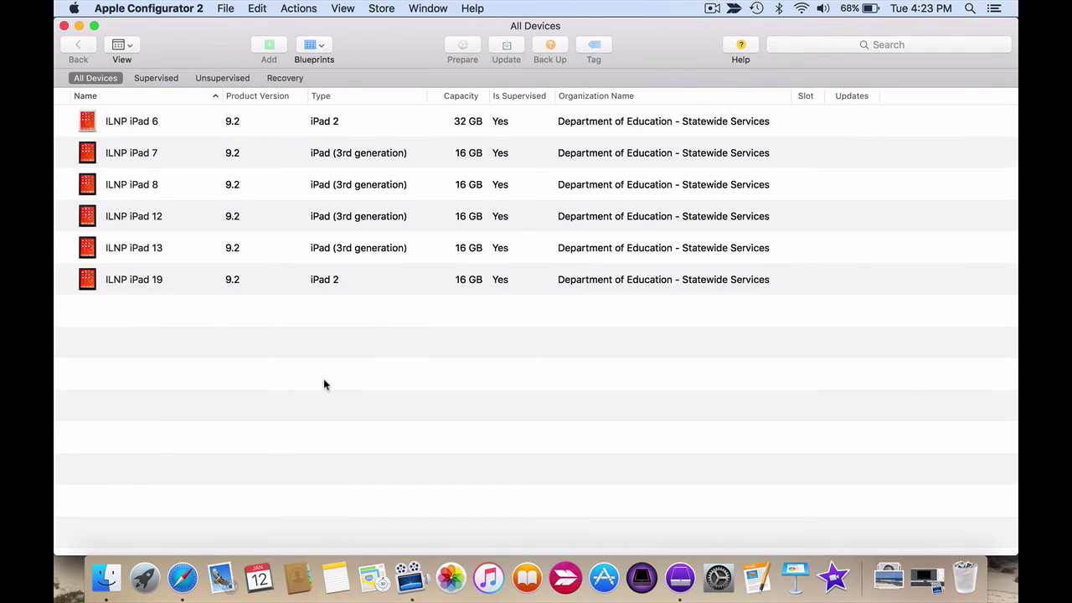
Select all six iPads and clear their passcodes.
key("super+a")
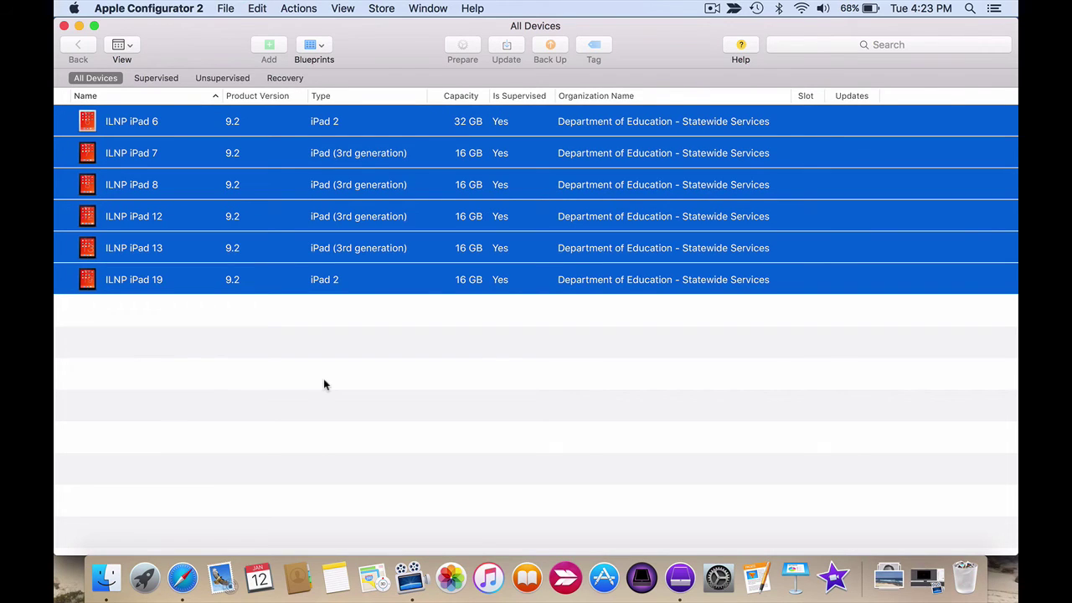
left_click(300, 10)
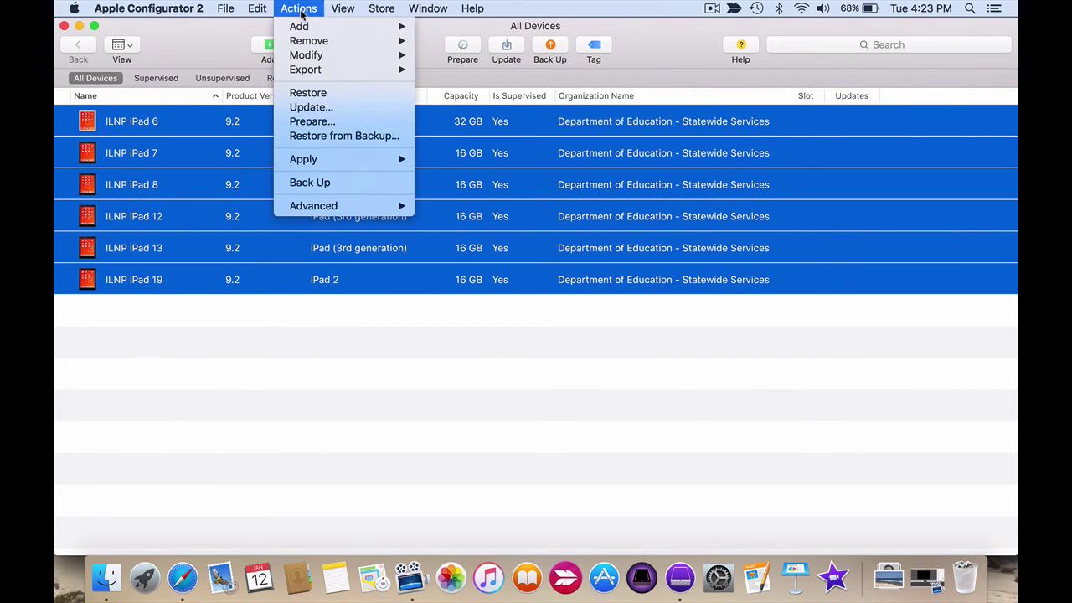
mouse_move(337, 209)
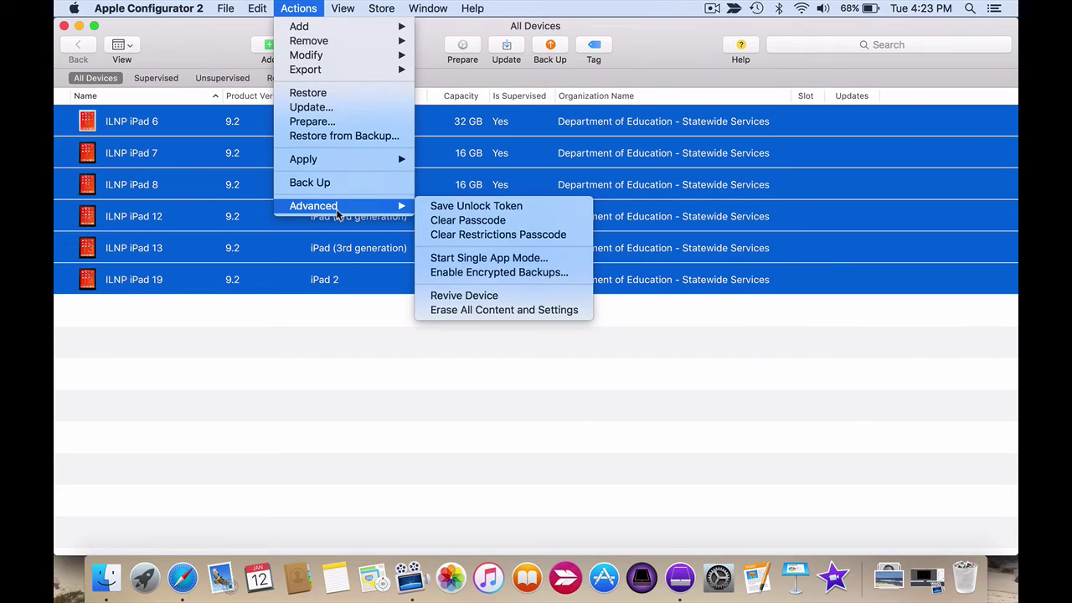
left_click(536, 221)
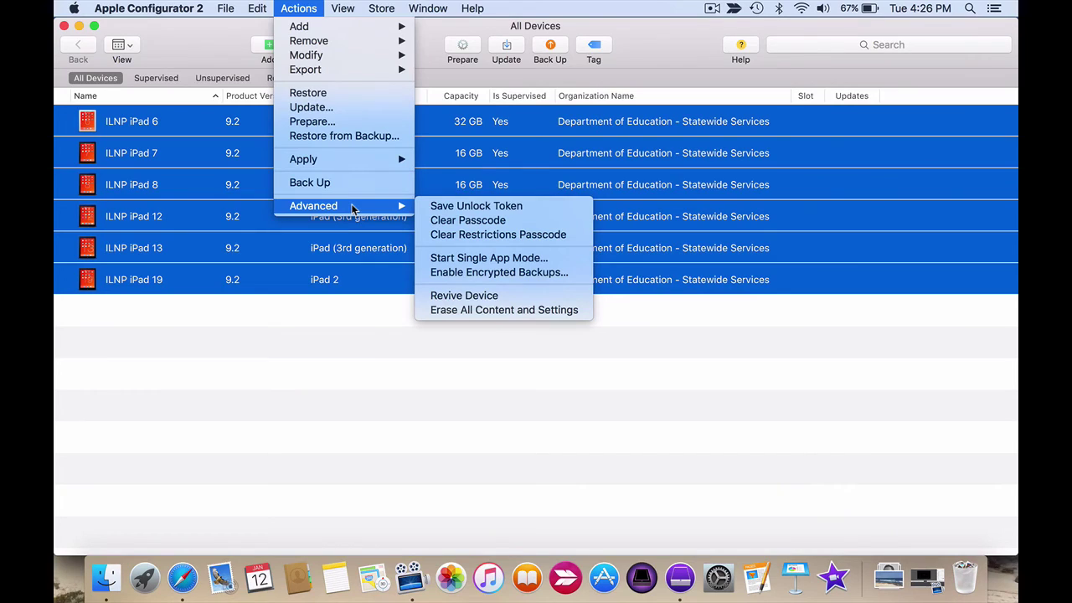
Start Single App Mode on all six iPads with the Clock app.
left_click(570, 259)
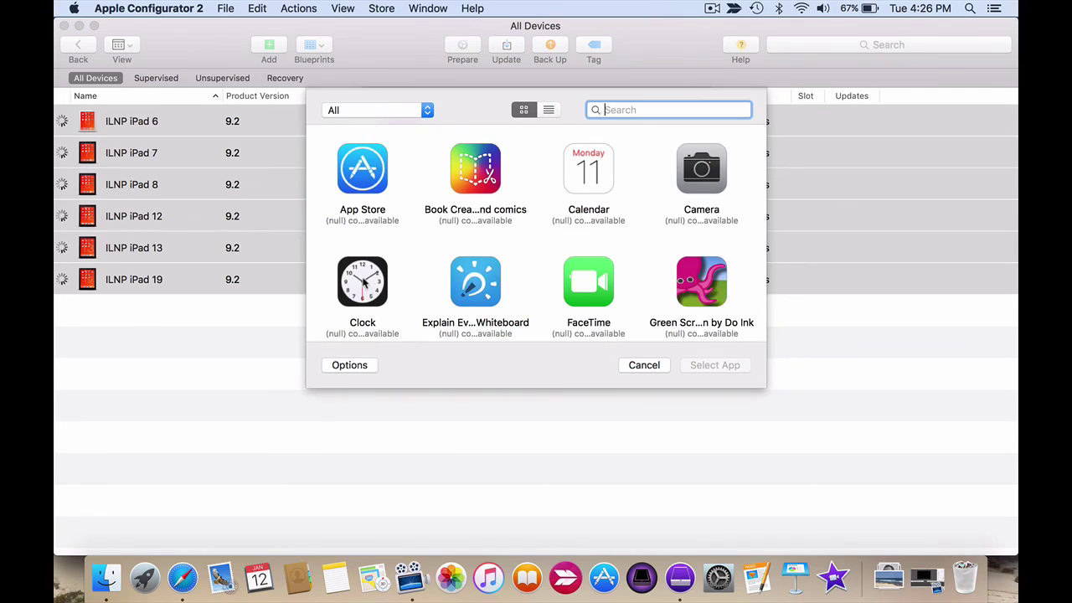
left_click(360, 284)
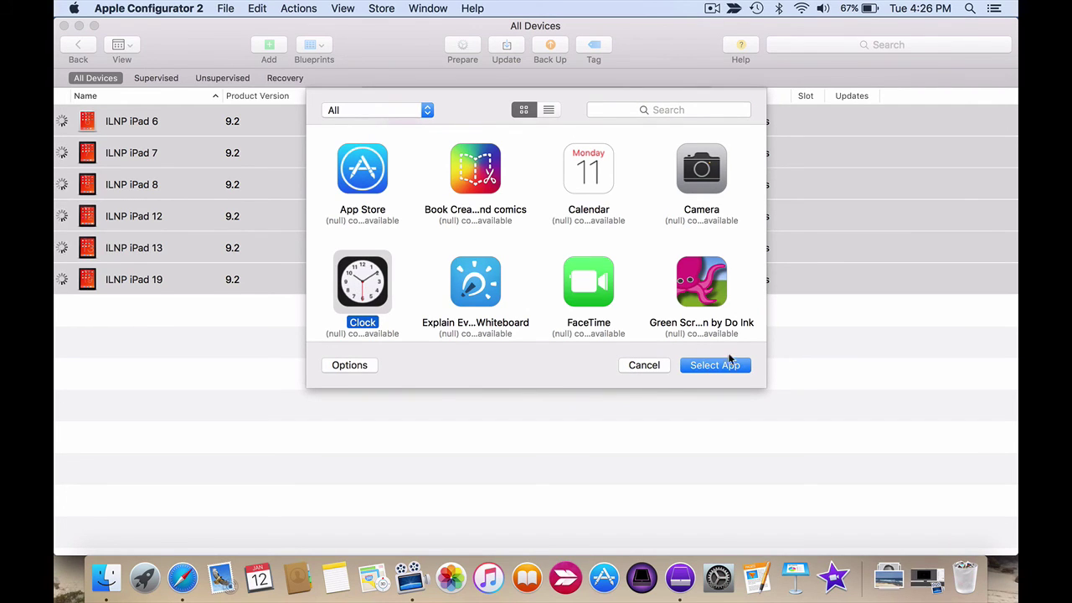
left_click(717, 366)
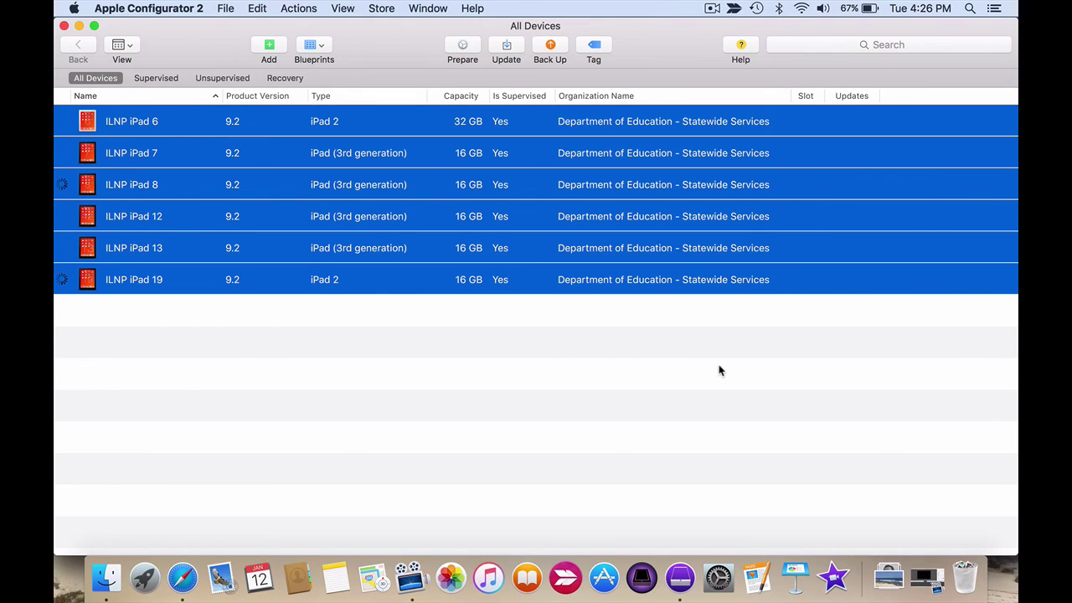
Stop Single App Mode on all six iPads.
left_click(302, 7)
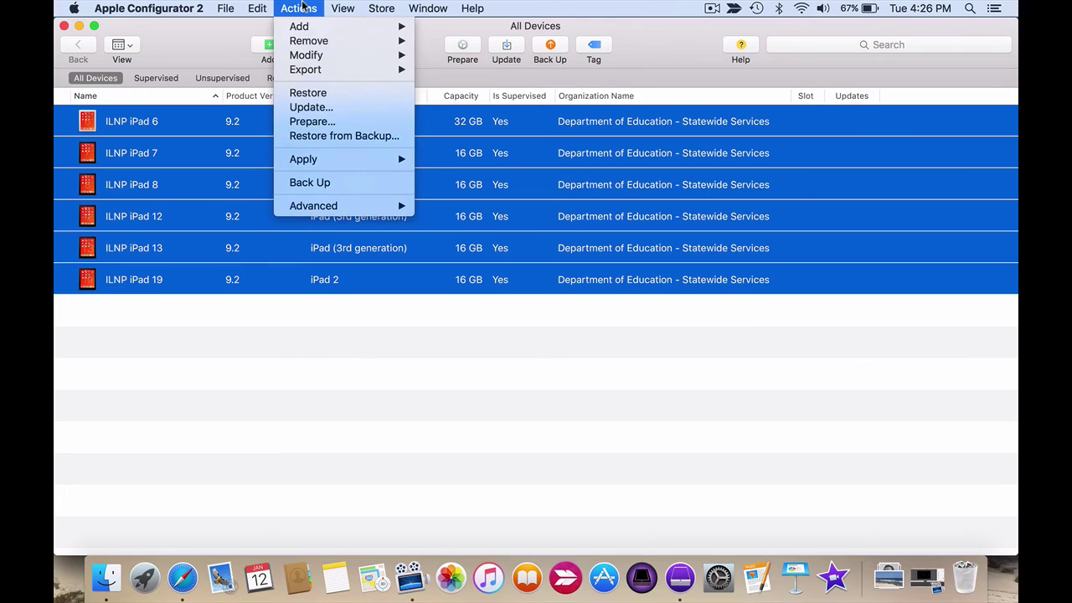
mouse_move(375, 207)
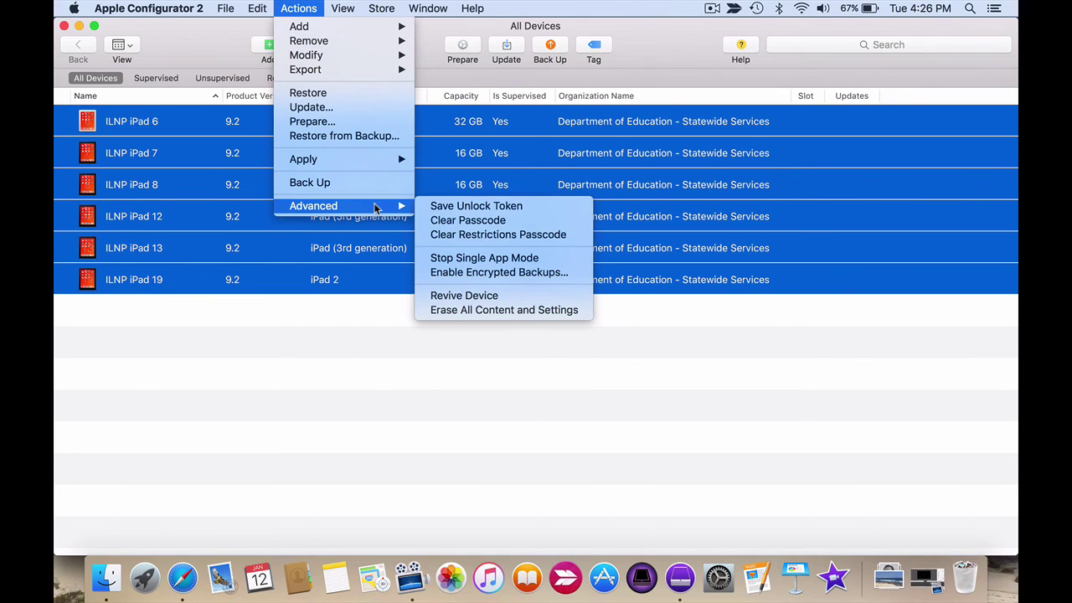
left_click(559, 258)
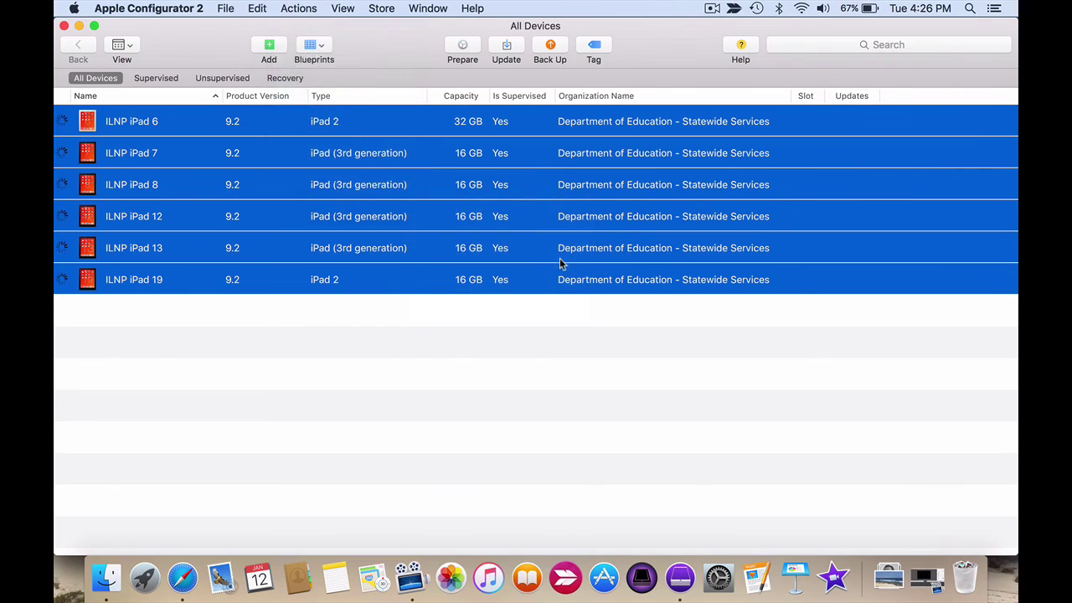